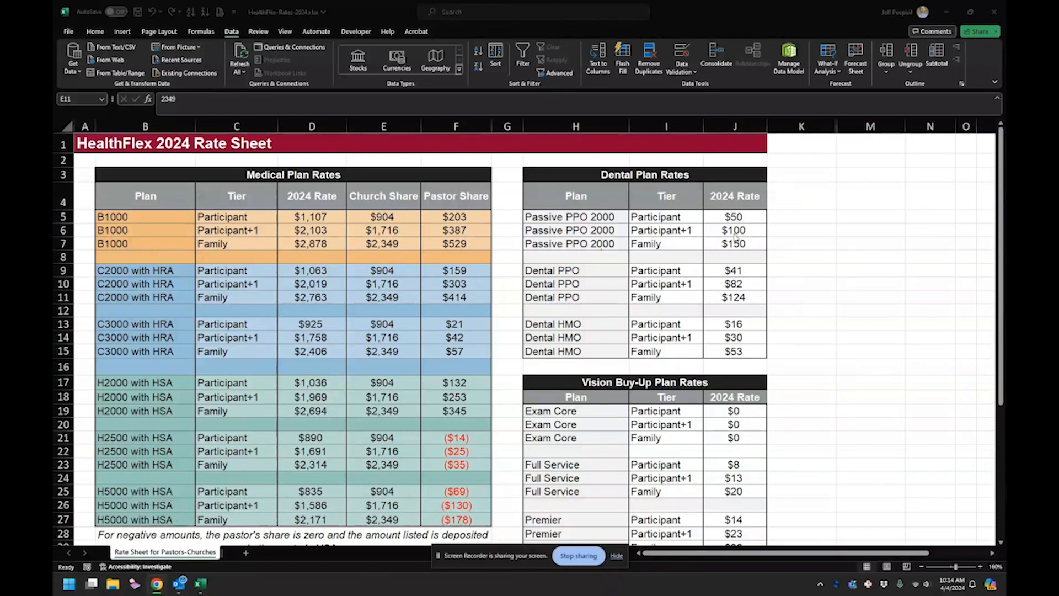
- Set the Medical Plan in the Church Share / Pastor Share Calculator to B1000
{"action": "scroll", "coordinate": [620, 310], "scroll_direction": "down", "scroll_amount": 4}
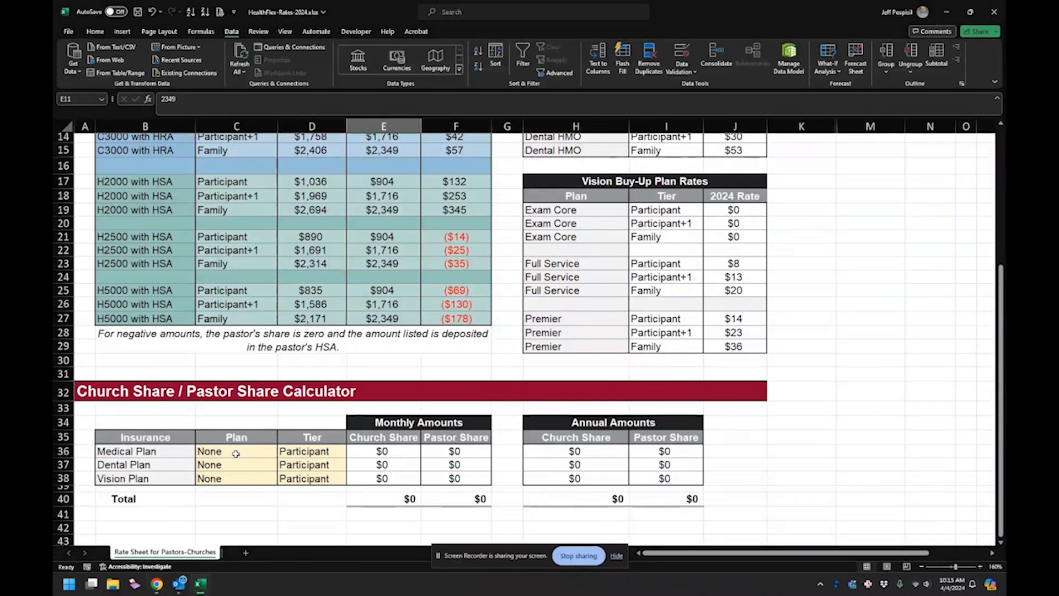
{"action": "left_click_drag", "start_coordinate": [233, 453], "coordinate": [287, 483]}
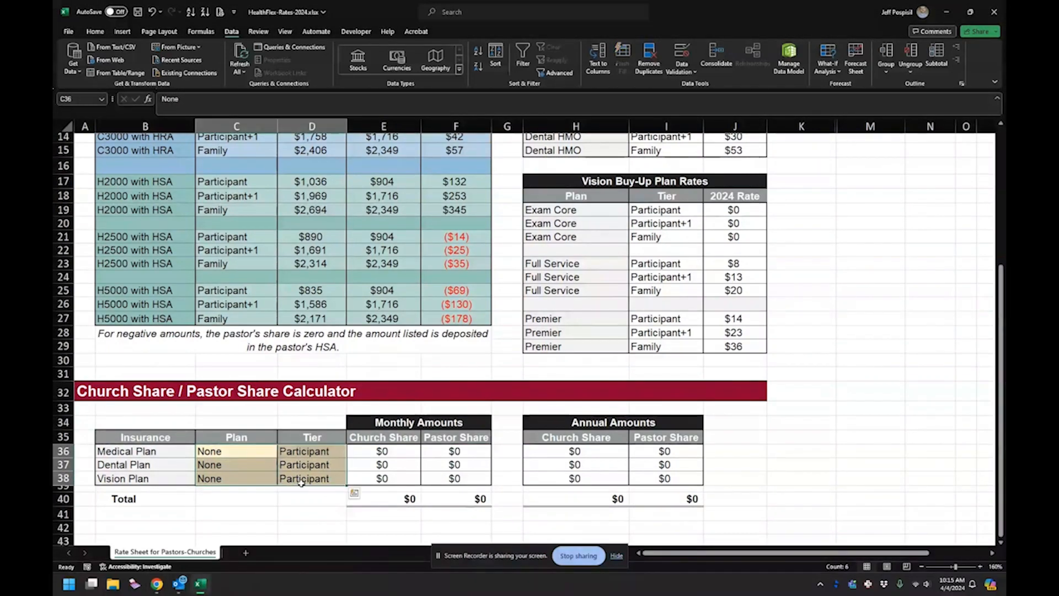
{"action": "left_click", "coordinate": [270, 456]}
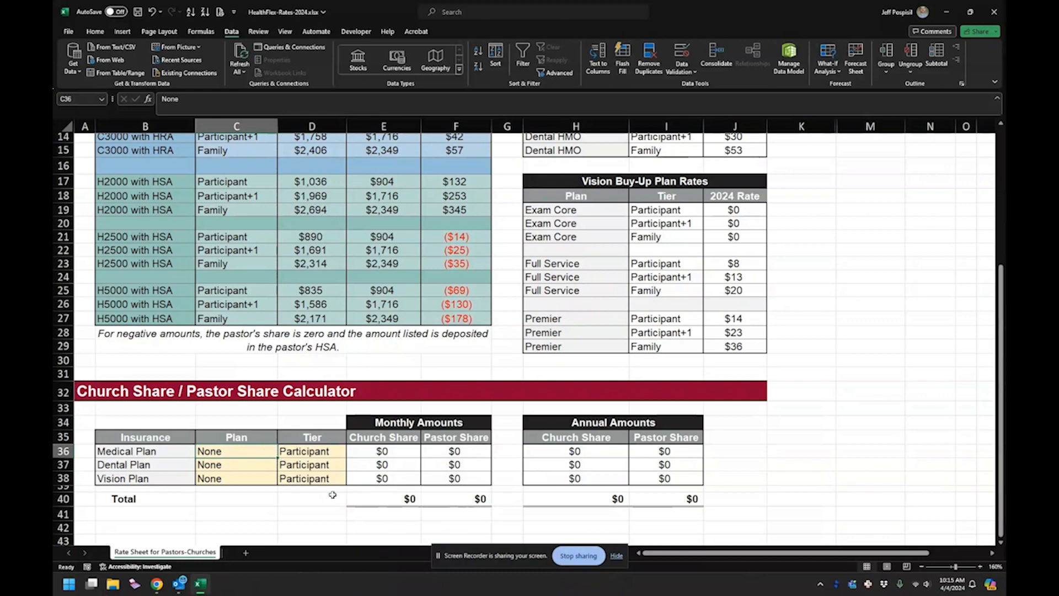
{"action": "scroll", "coordinate": [250, 393], "scroll_direction": "up", "scroll_amount": 4}
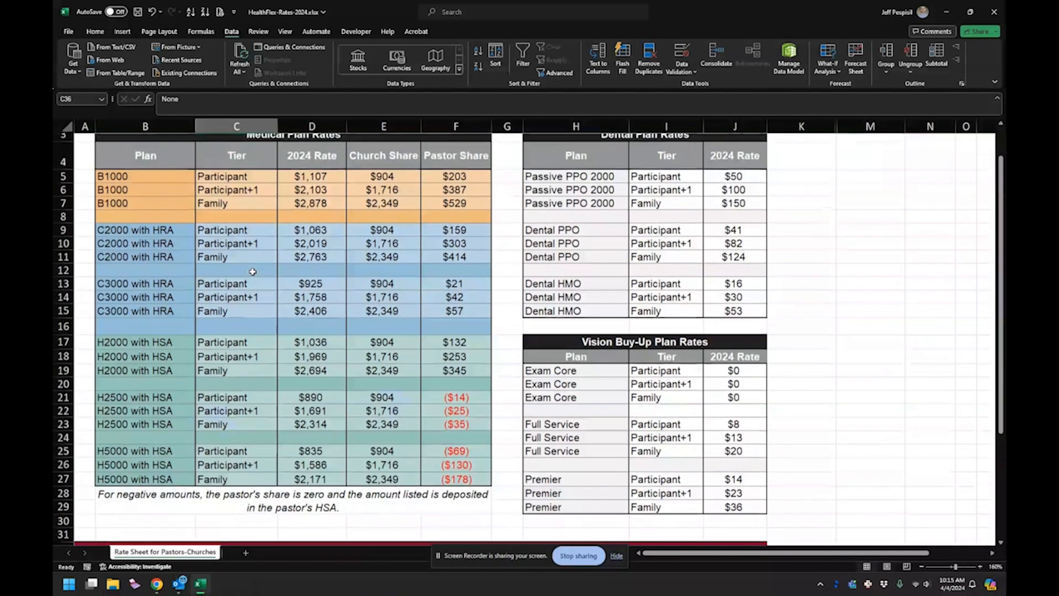
{"action": "scroll", "coordinate": [177, 364], "scroll_direction": "down", "scroll_amount": 4}
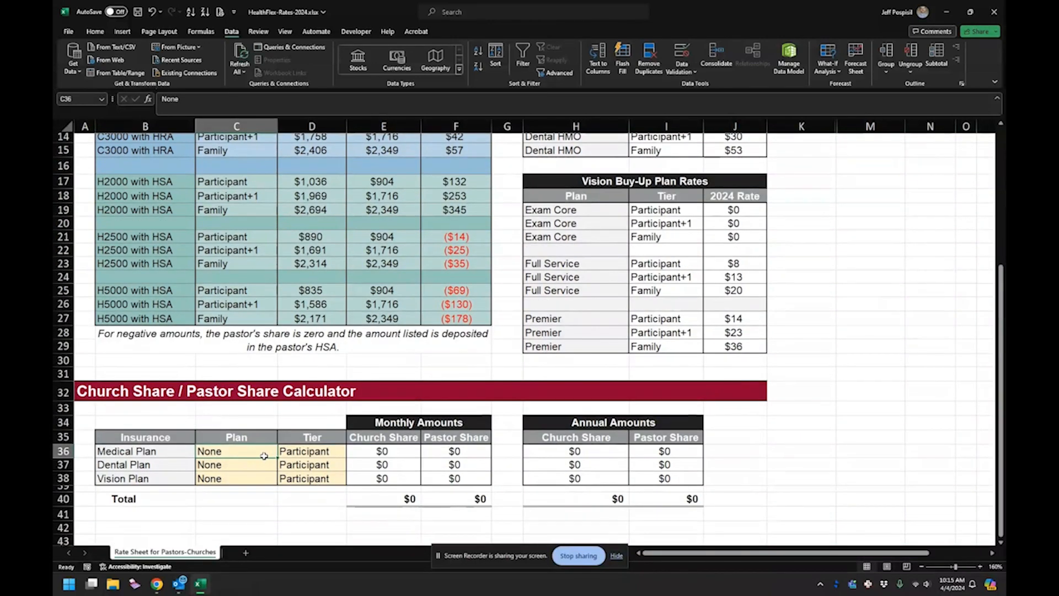
{"action": "type", "text": "B10"}
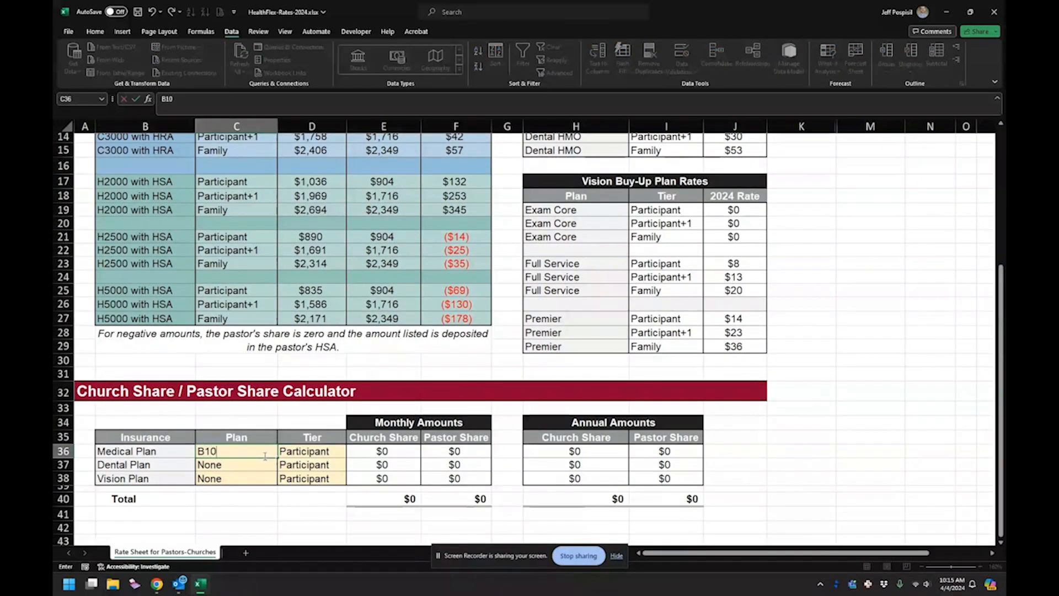
{"action": "type", "text": "00"}
{"action": "key", "text": "Return"}
- Examine the Medical Plan row's tier and its monthly church and pastor shares in the calculator
{"action": "key", "text": "Up"}
{"action": "key", "text": "Right"}
{"action": "key", "text": "Right"}
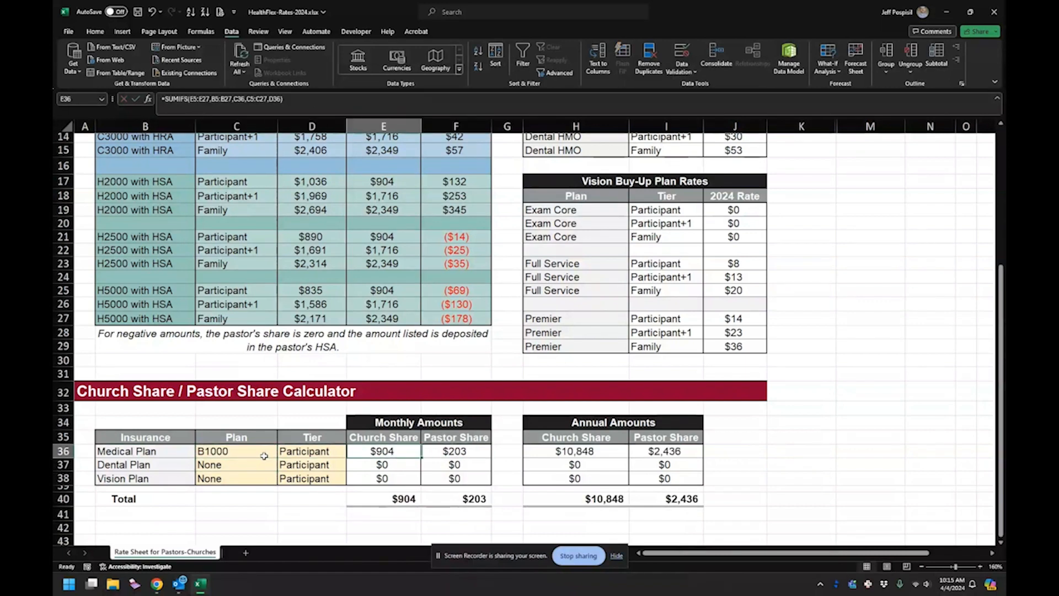
{"action": "key", "text": "Left"}
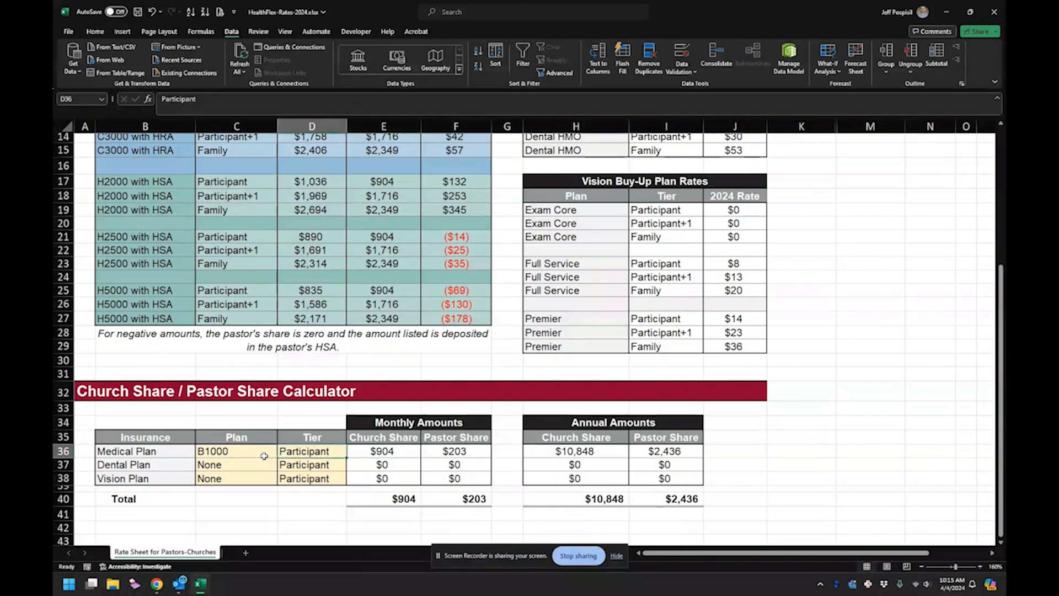
{"action": "key", "text": "Right"}
{"action": "key", "text": "Right"}
{"action": "key", "text": "Left"}
{"action": "key", "text": "Left"}
{"action": "key", "text": "Left"}
- Set the Vision Plan in the calculator to Premier
{"action": "key", "text": "Down"}
{"action": "key", "text": "Down"}
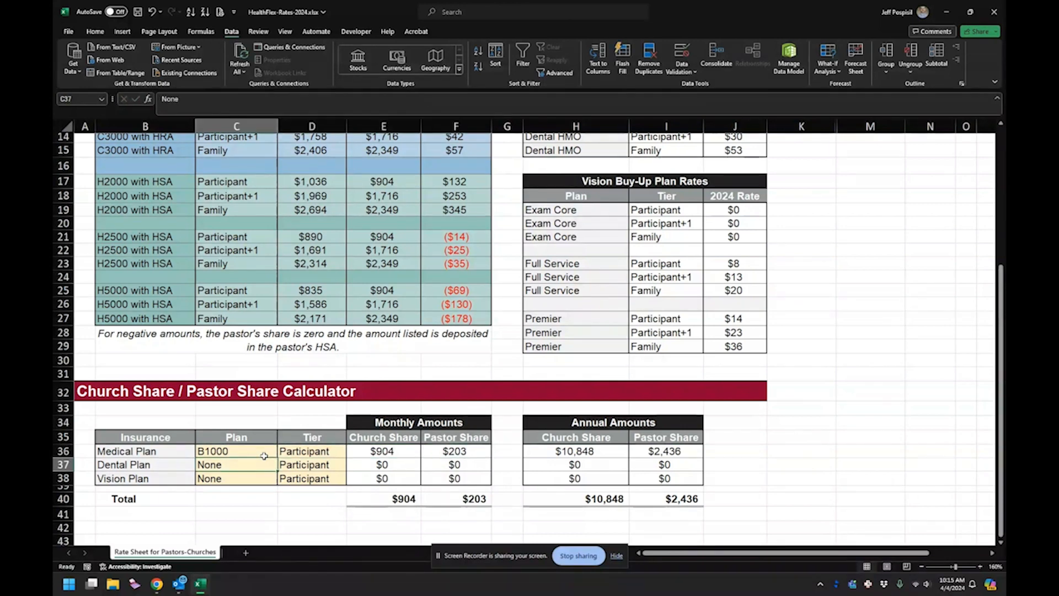
{"action": "type", "text": "Premier"}
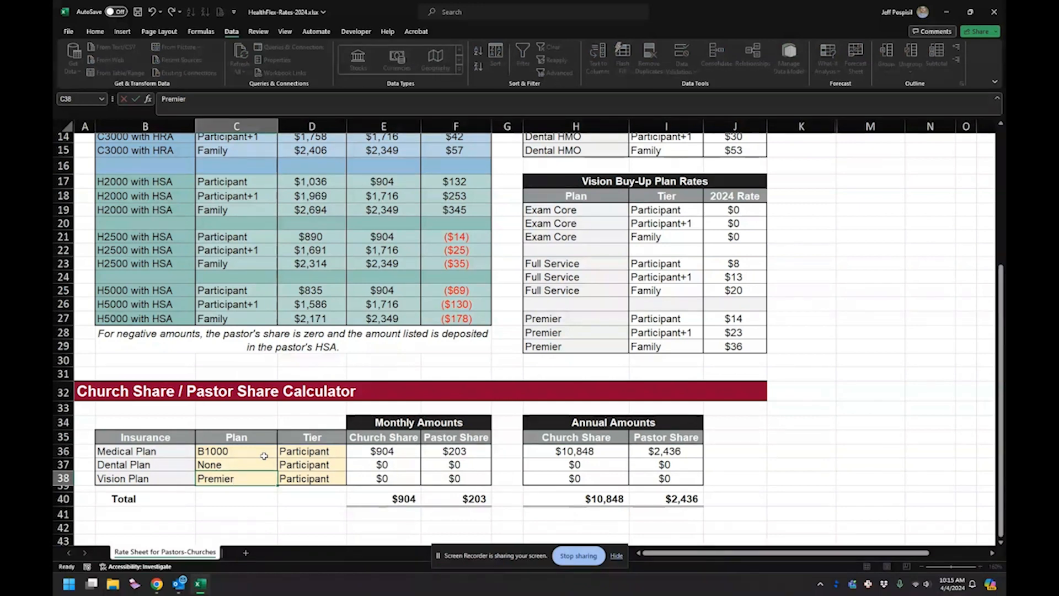
{"action": "key", "text": "Return"}
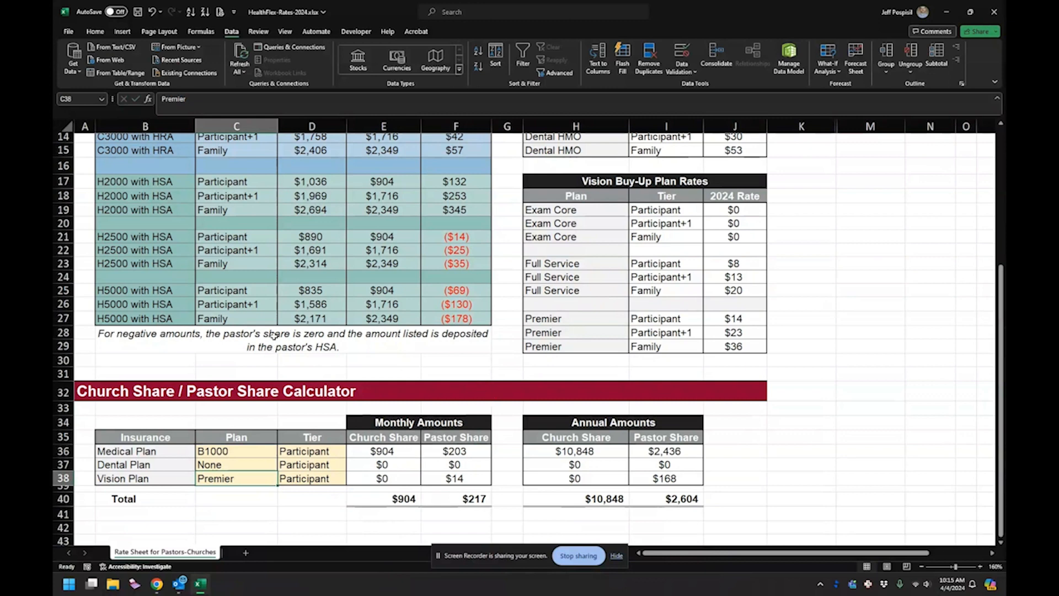
- Clear the Participant tier in cell I27 of the vision rates table, and undo the deletion
{"action": "scroll", "coordinate": [274, 335], "scroll_direction": "up", "scroll_amount": 2}
{"action": "scroll", "coordinate": [263, 287], "scroll_direction": "down", "scroll_amount": 1}
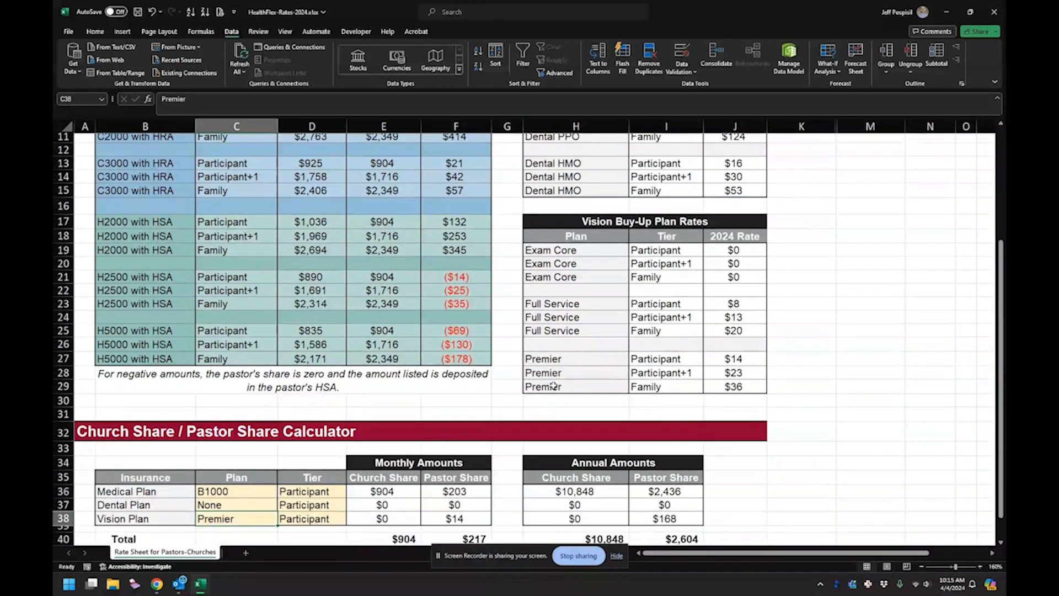
{"action": "left_click", "coordinate": [671, 361]}
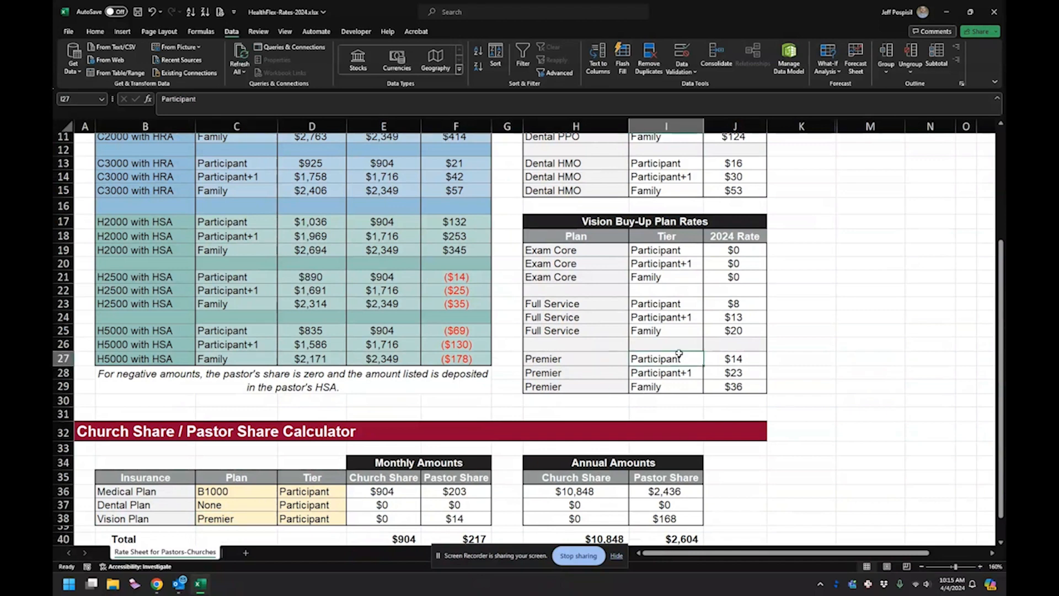
{"action": "key", "text": "Delete"}
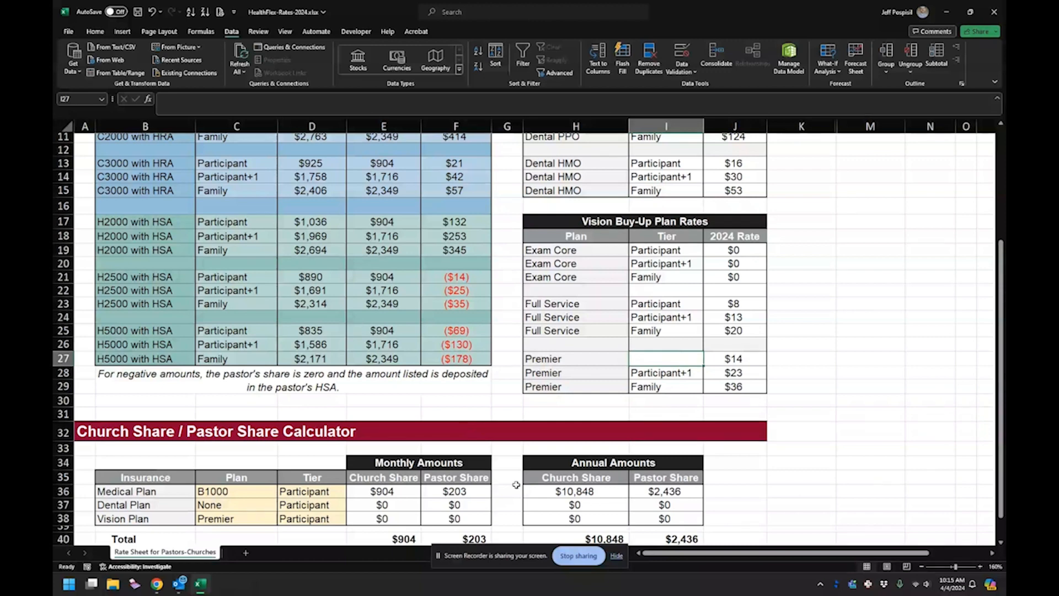
{"action": "left_click", "coordinate": [152, 12]}
{"action": "scroll", "coordinate": [303, 336], "scroll_direction": "down", "scroll_amount": 2}
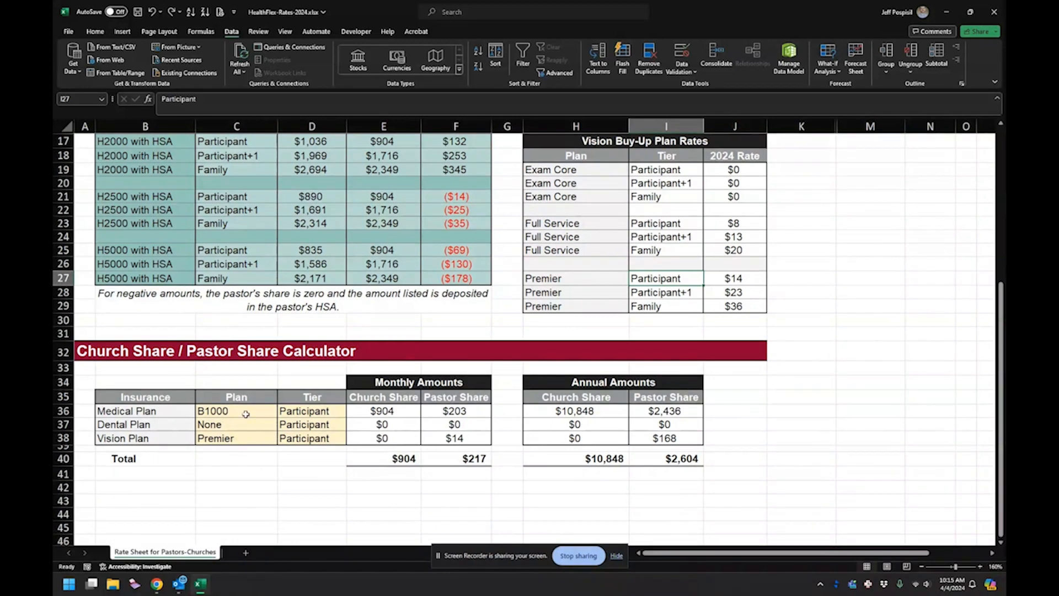
{"action": "left_click_drag", "start_coordinate": [247, 416], "coordinate": [255, 433]}
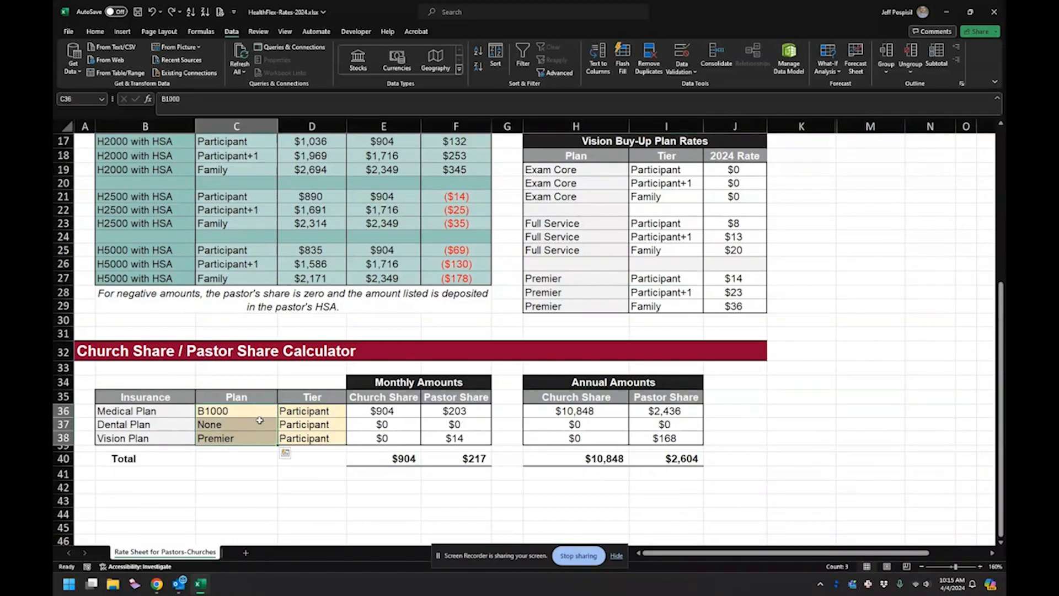
{"action": "left_click", "coordinate": [271, 470]}
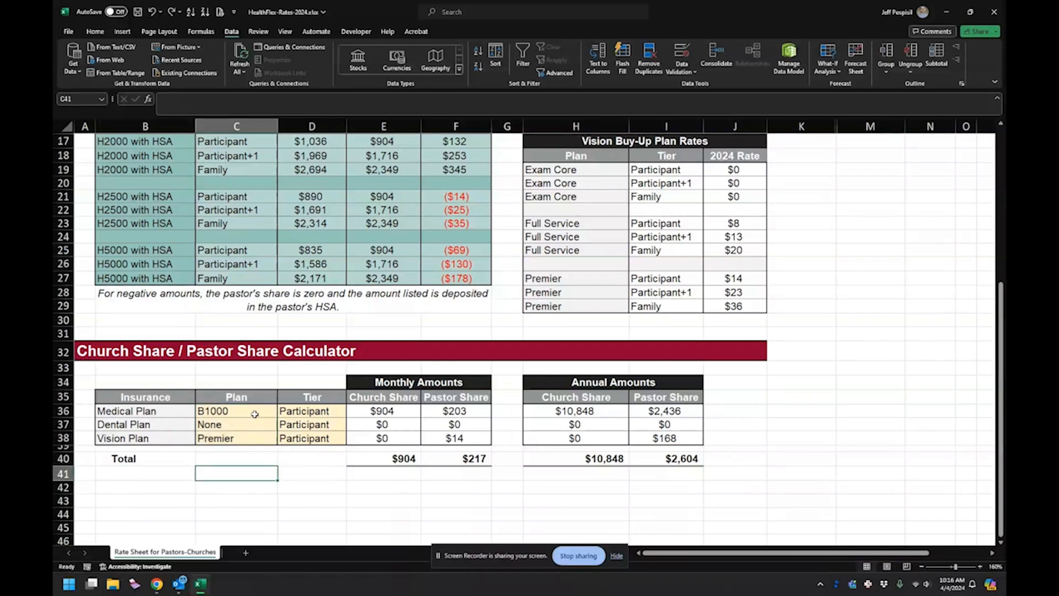
{"action": "left_click", "coordinate": [255, 415]}
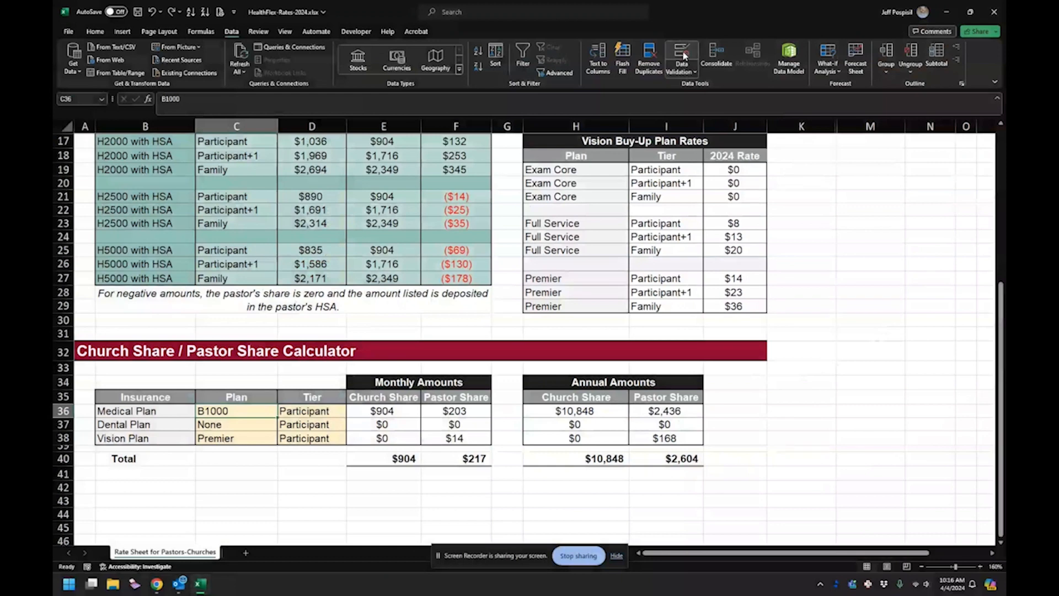
{"action": "left_click", "coordinate": [682, 56]}
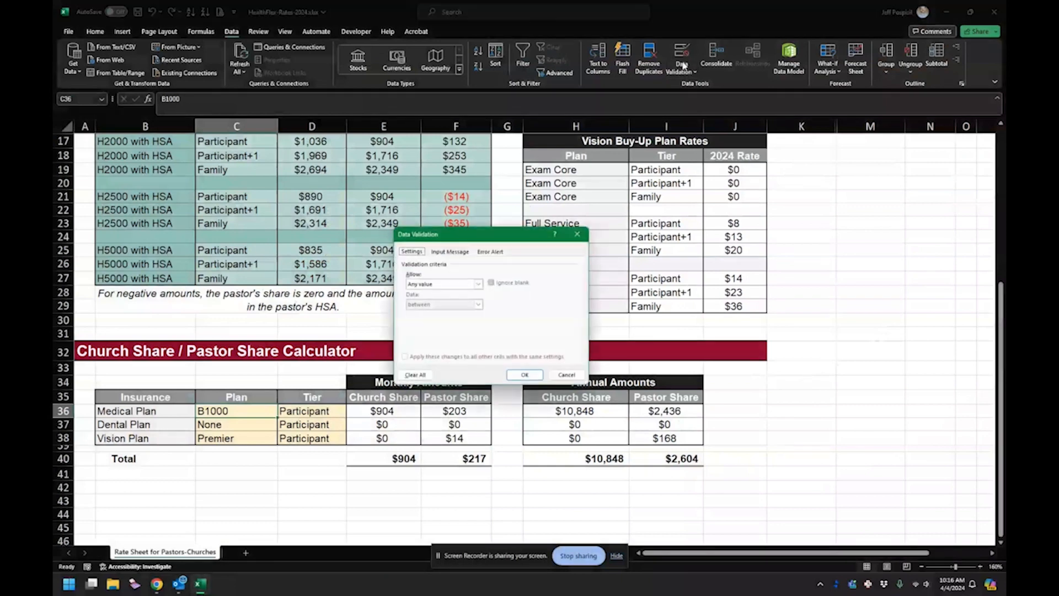
{"action": "left_click", "coordinate": [478, 285]}
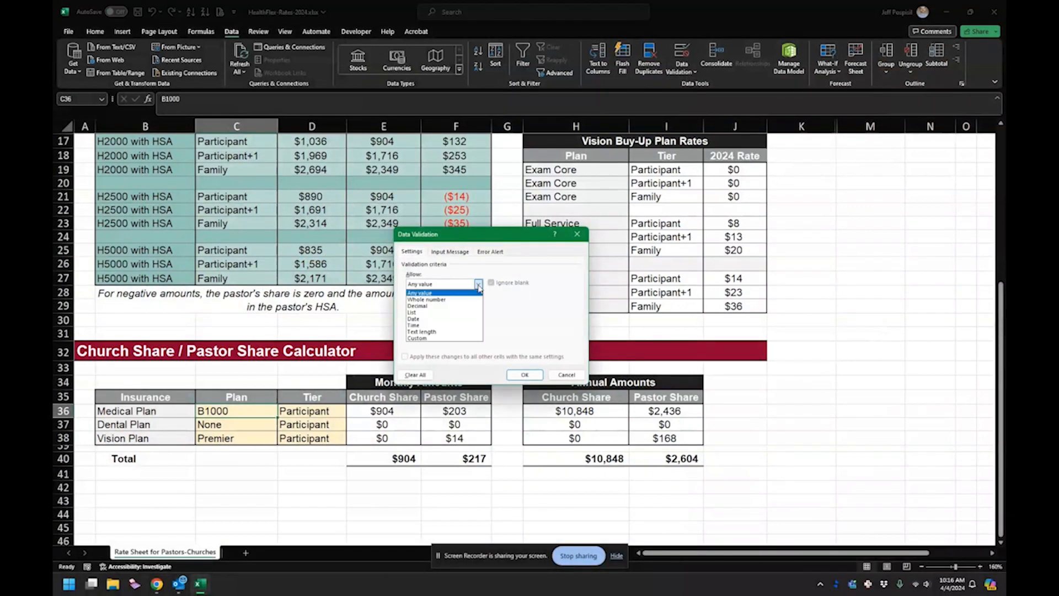
{"action": "left_click", "coordinate": [431, 313]}
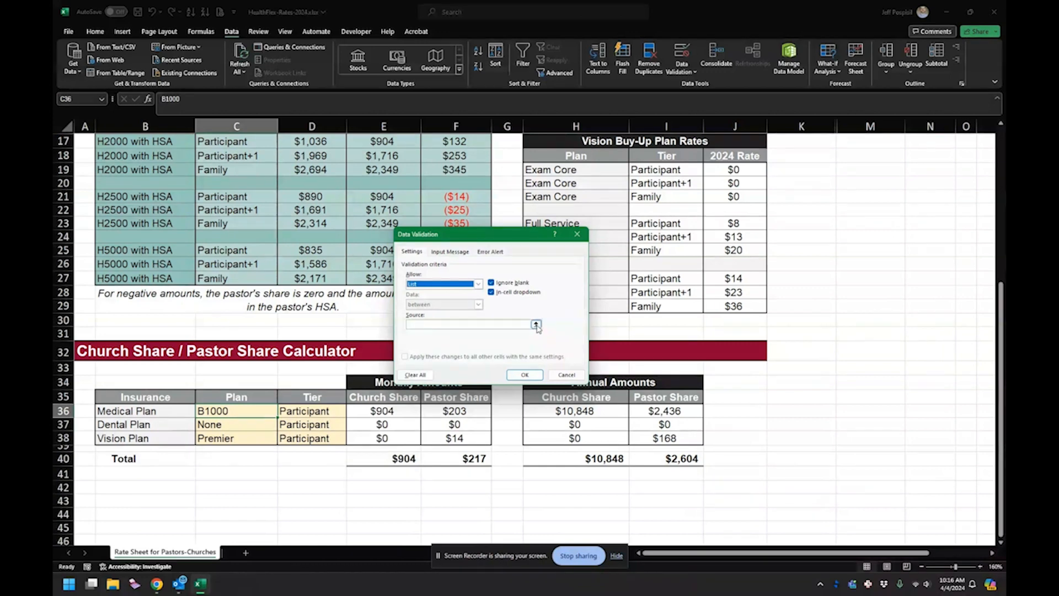
{"action": "left_click", "coordinate": [566, 375]}
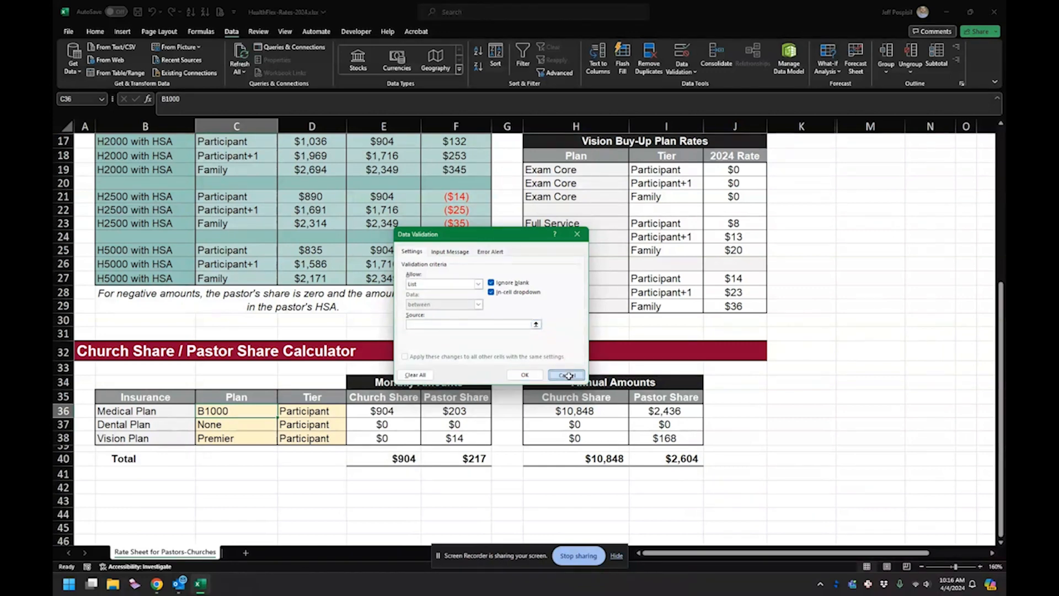
- Unhide column L between columns K and M
{"action": "left_click", "coordinate": [820, 368]}
{"action": "left_click_drag", "start_coordinate": [848, 130], "coordinate": [825, 122]}
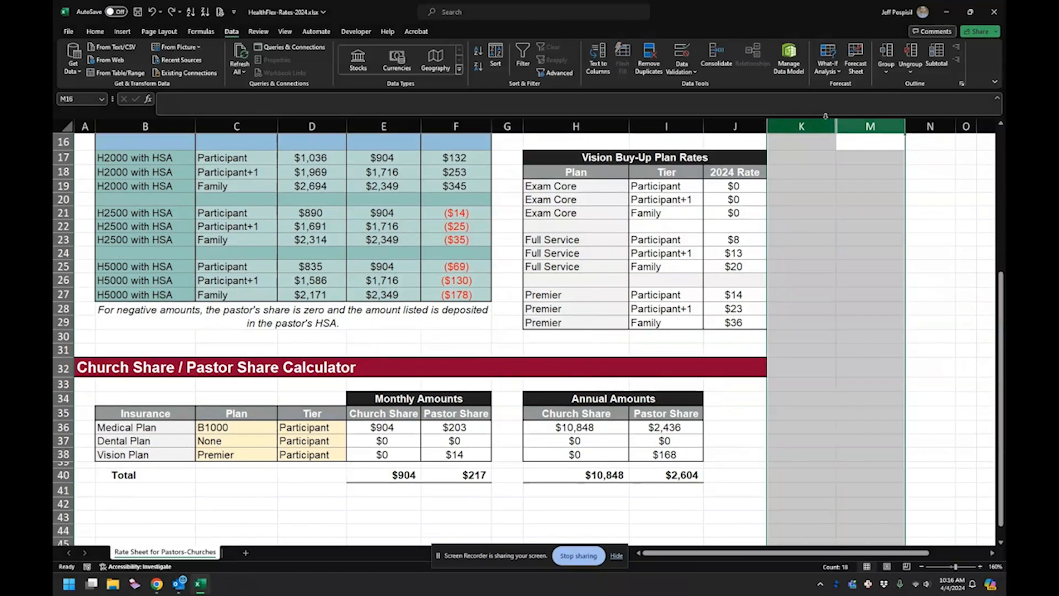
{"action": "double_click", "coordinate": [841, 128]}
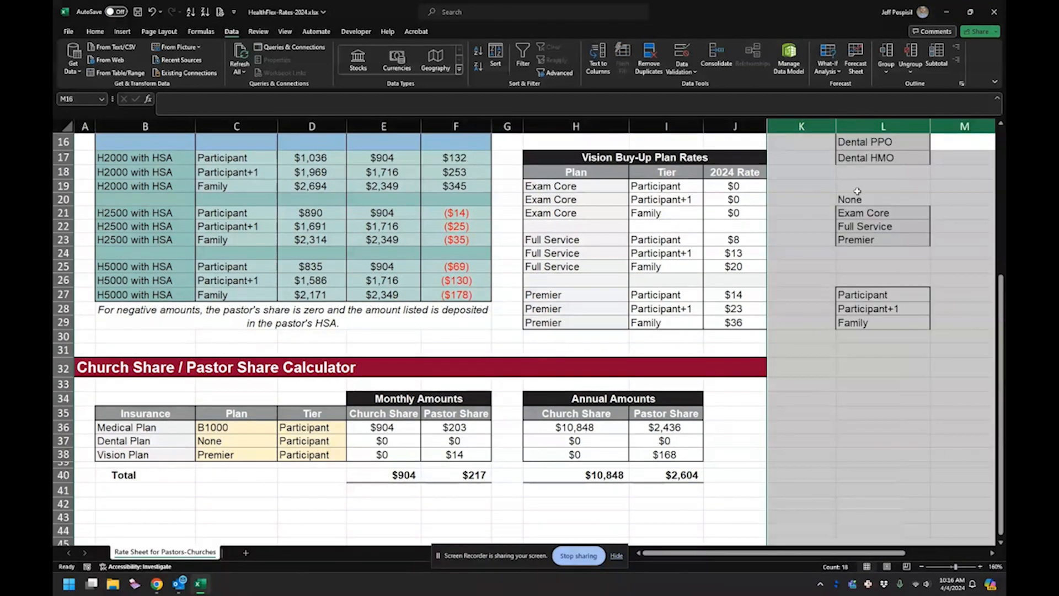
{"action": "scroll", "coordinate": [853, 206], "scroll_direction": "up", "scroll_amount": 2}
{"action": "scroll", "coordinate": [854, 207], "scroll_direction": "up", "scroll_amount": 3}
{"action": "left_click", "coordinate": [858, 196]}
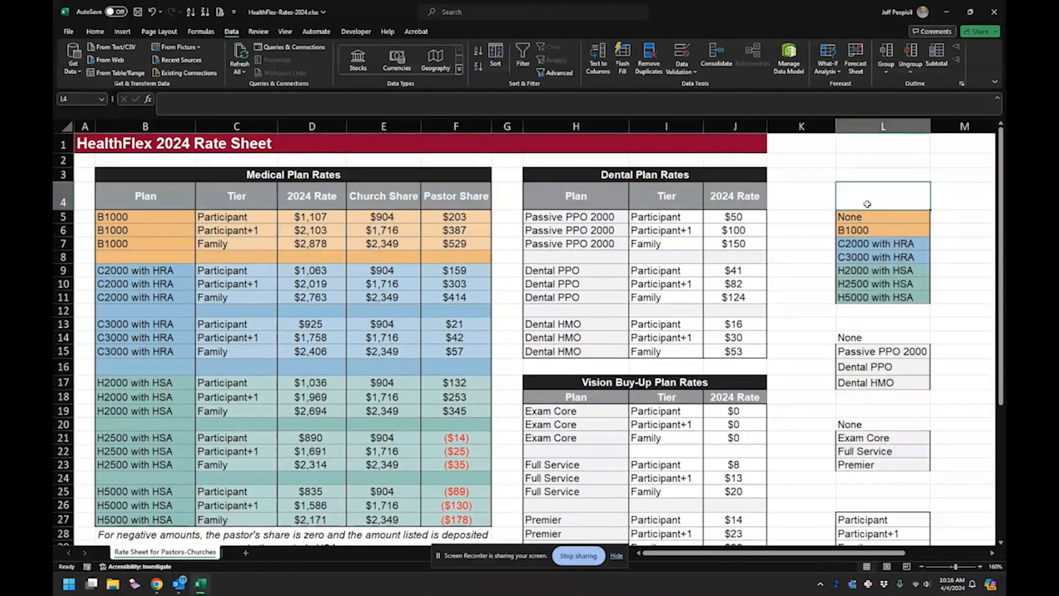
- Examine the medical, dental, vision and tier option lists in column L
{"action": "left_click_drag", "start_coordinate": [858, 218], "coordinate": [803, 294]}
{"action": "scroll", "coordinate": [767, 270], "scroll_direction": "down", "scroll_amount": 2}
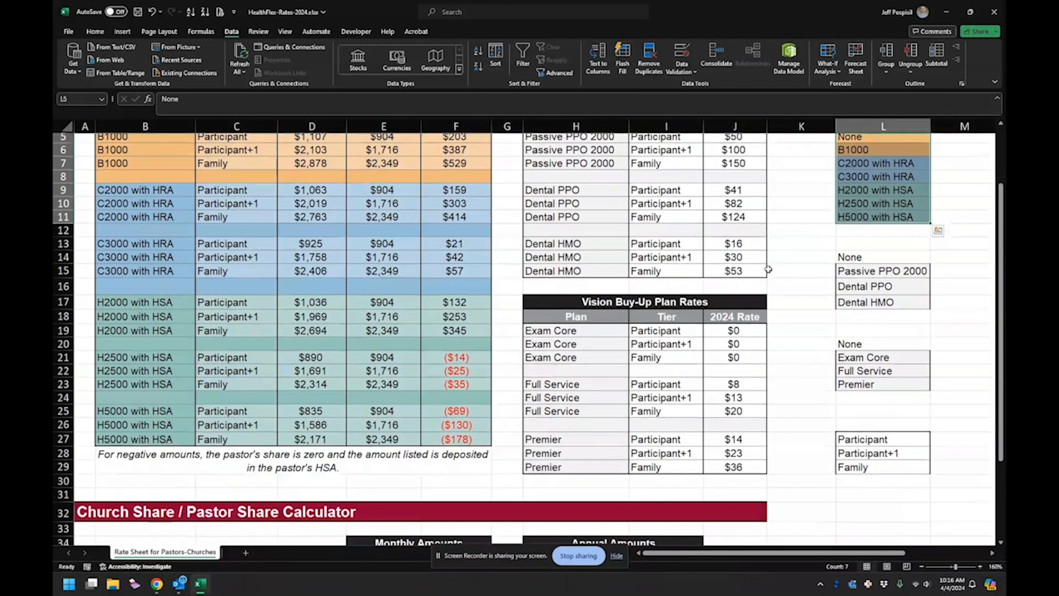
{"action": "left_click_drag", "start_coordinate": [859, 259], "coordinate": [852, 301]}
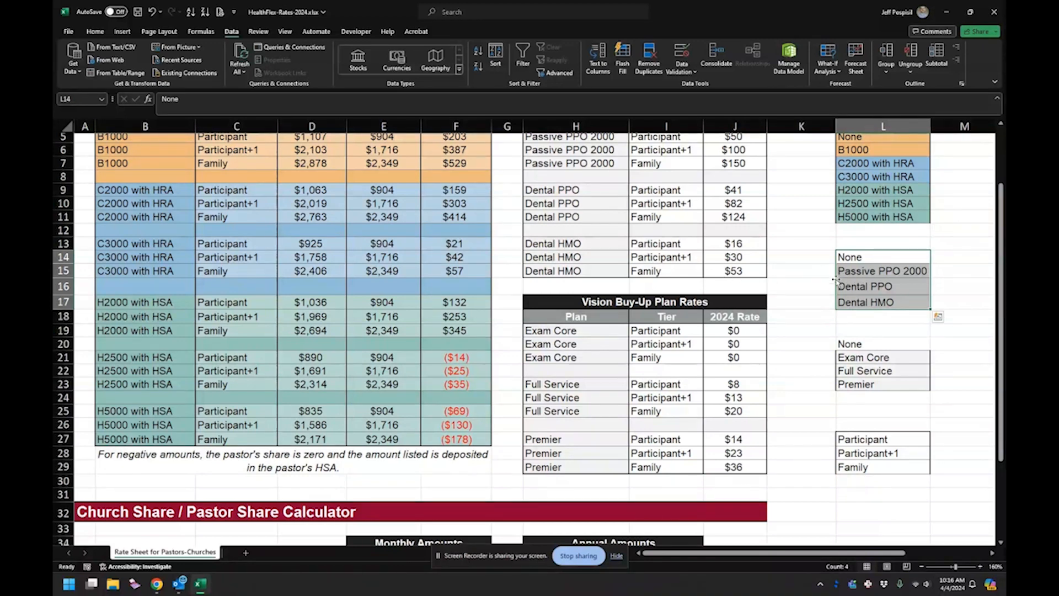
{"action": "left_click_drag", "start_coordinate": [857, 346], "coordinate": [864, 384]}
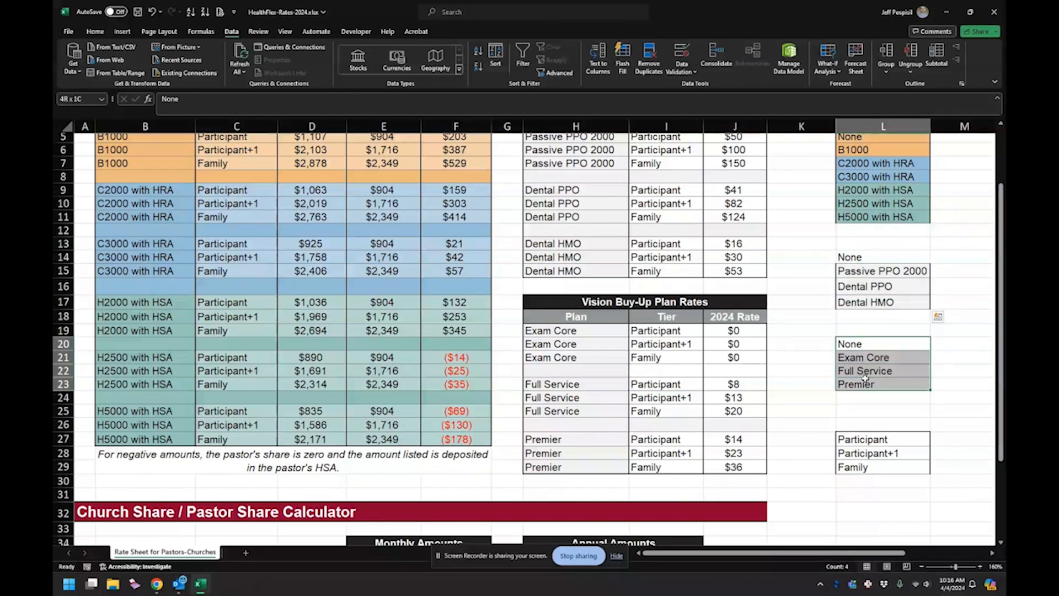
{"action": "left_click_drag", "start_coordinate": [866, 438], "coordinate": [863, 467]}
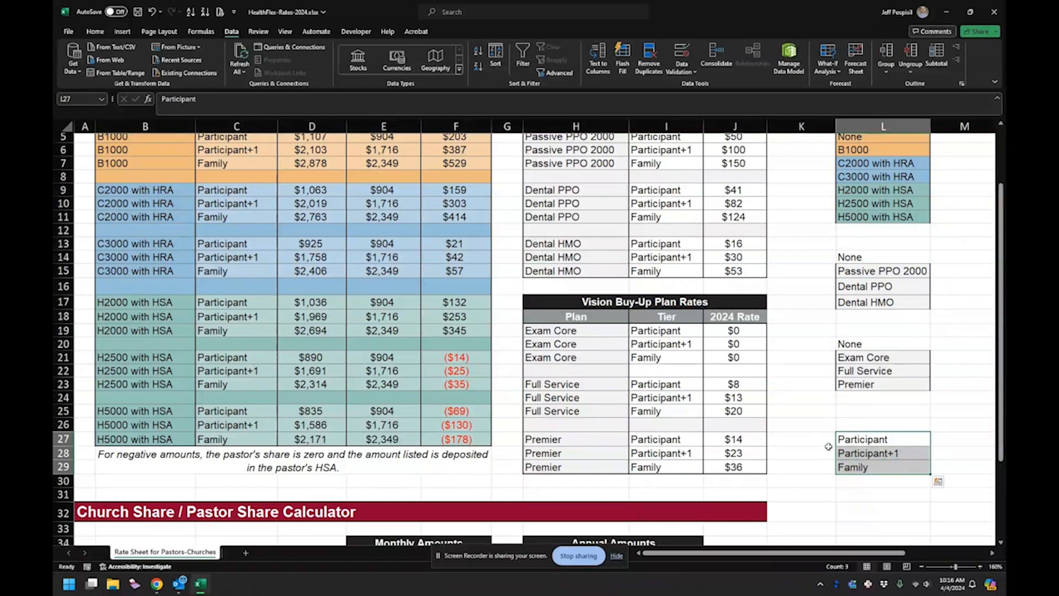
{"action": "scroll", "coordinate": [623, 421], "scroll_direction": "up", "scroll_amount": 2}
- Start a data validation rule for the calculator's Medical Plan cell C36, allowing values from a list
{"action": "scroll", "coordinate": [623, 422], "scroll_direction": "down", "scroll_amount": 2}
{"action": "scroll", "coordinate": [607, 380], "scroll_direction": "down", "scroll_amount": 3}
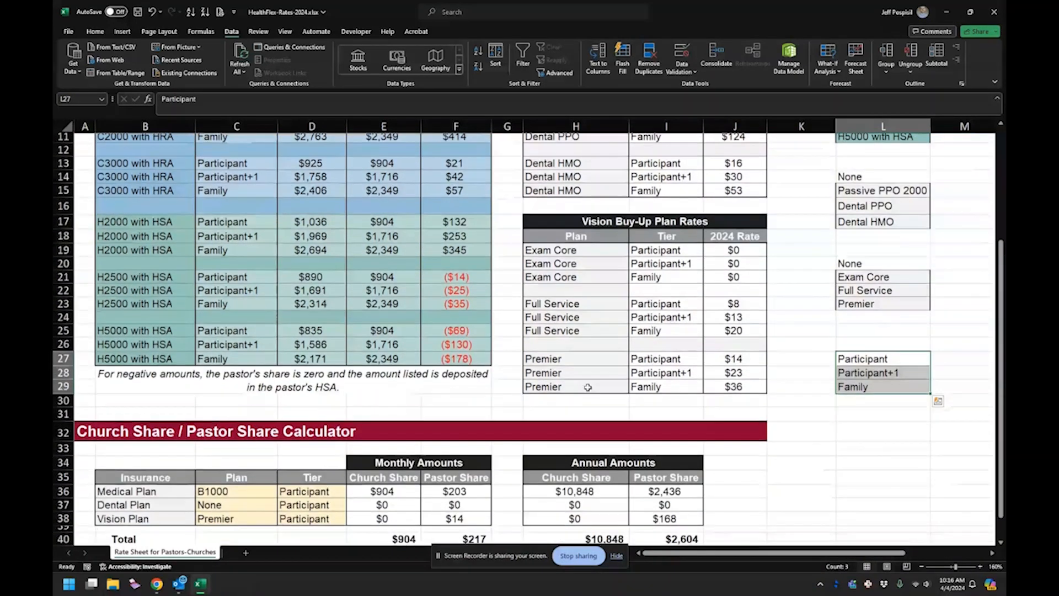
{"action": "scroll", "coordinate": [305, 475], "scroll_direction": "down", "scroll_amount": 1}
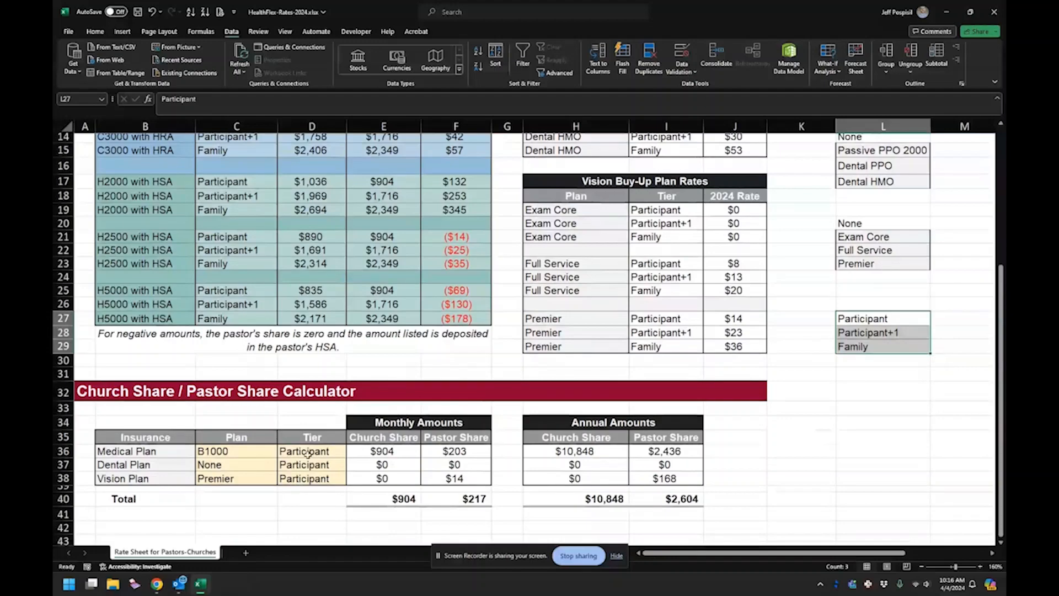
{"action": "left_click", "coordinate": [220, 450]}
{"action": "scroll", "coordinate": [349, 438], "scroll_direction": "up", "scroll_amount": 5}
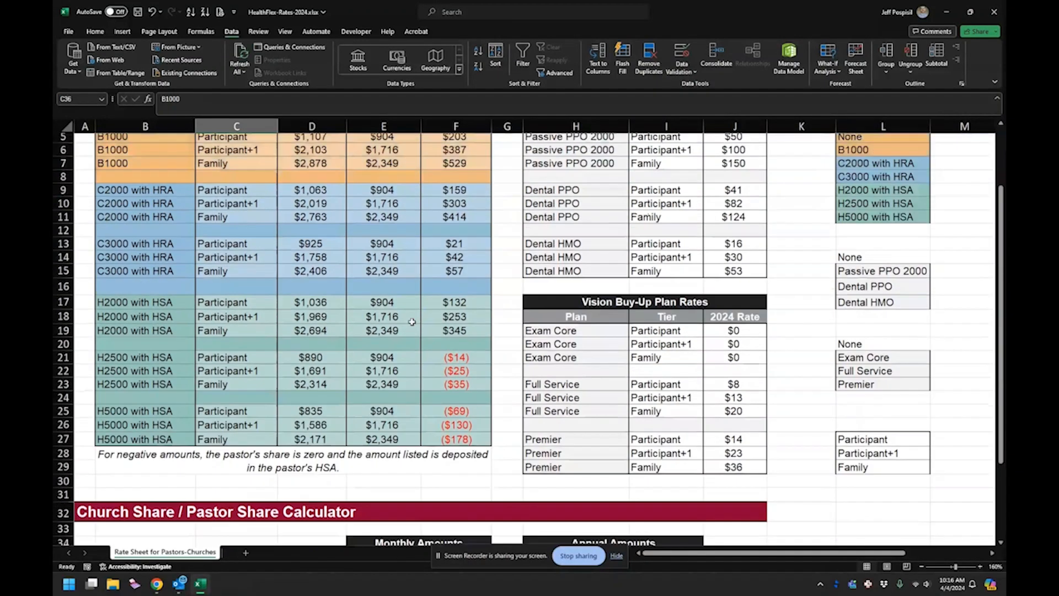
{"action": "left_click", "coordinate": [682, 55]}
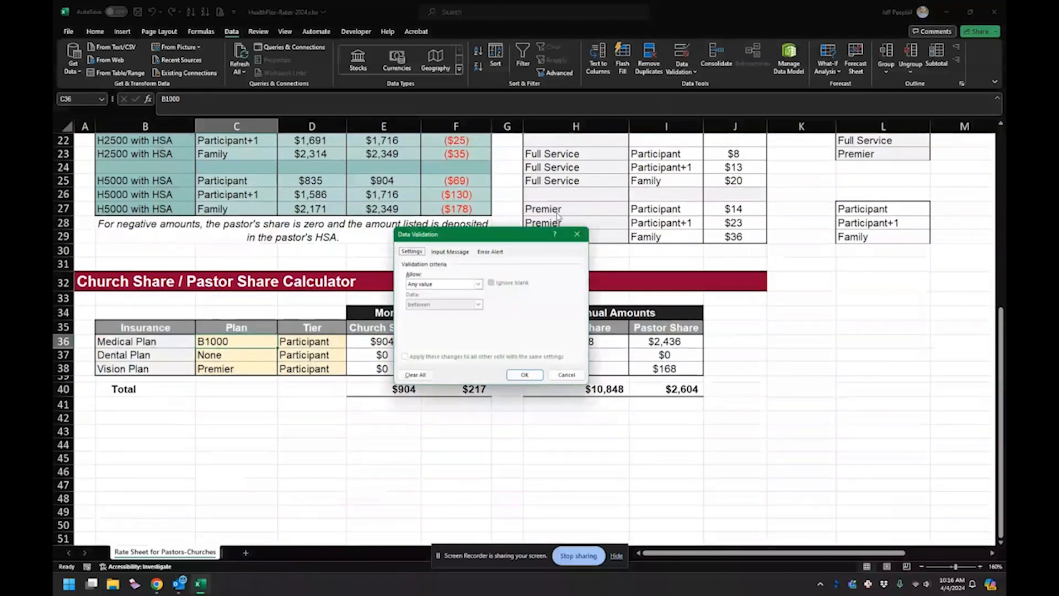
{"action": "left_click", "coordinate": [473, 285]}
{"action": "left_click", "coordinate": [444, 313]}
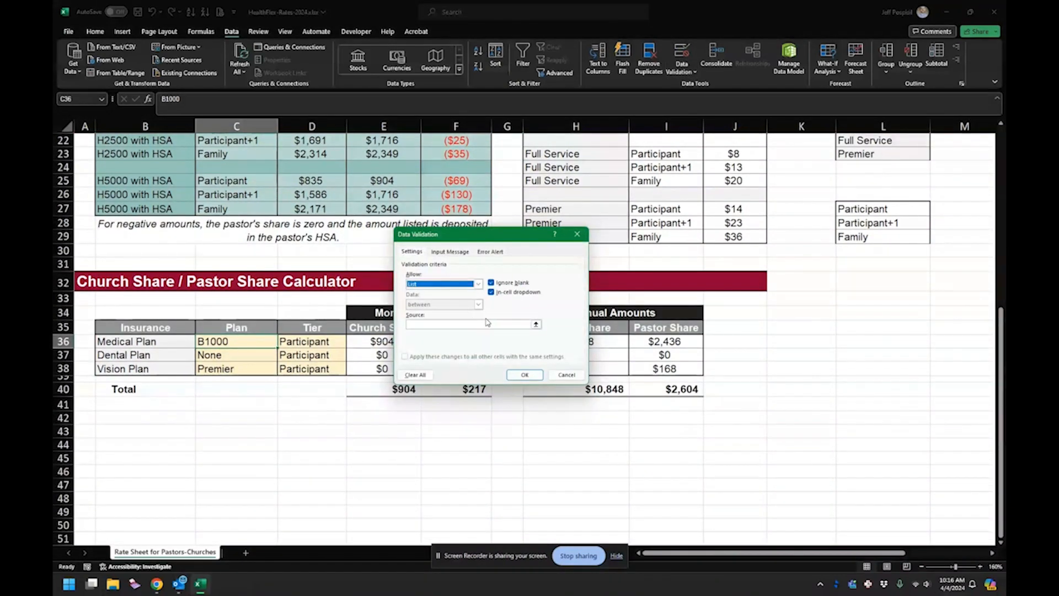
- Use the medical plan options in L5:L11 as the validation list's source and apply the rule
{"action": "left_click", "coordinate": [536, 324]}
{"action": "scroll", "coordinate": [795, 267], "scroll_direction": "up", "scroll_amount": 3}
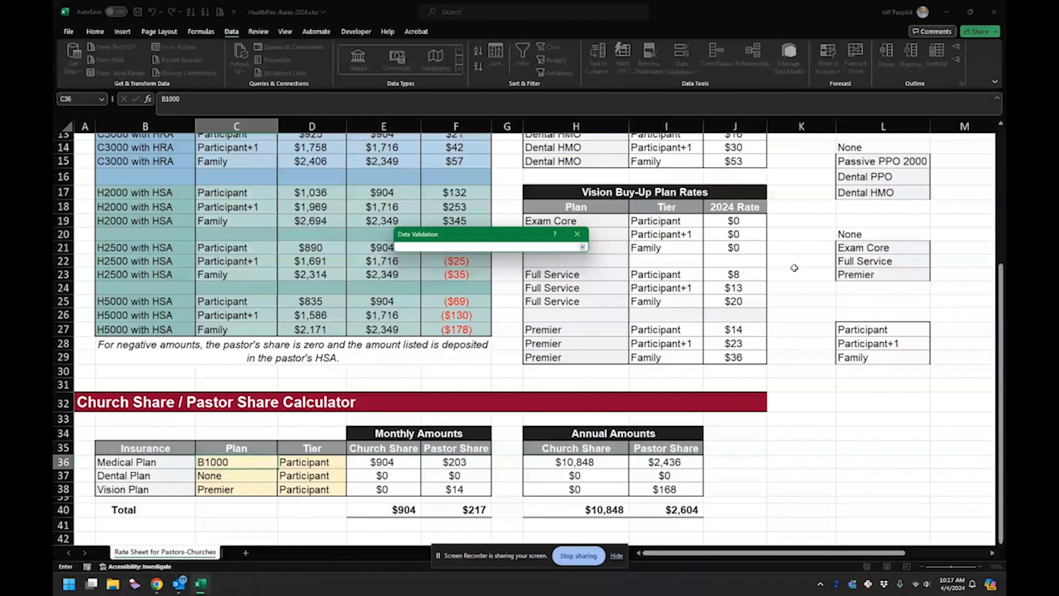
{"action": "scroll", "coordinate": [794, 267], "scroll_direction": "up", "scroll_amount": 4}
{"action": "left_click_drag", "start_coordinate": [854, 218], "coordinate": [853, 302]}
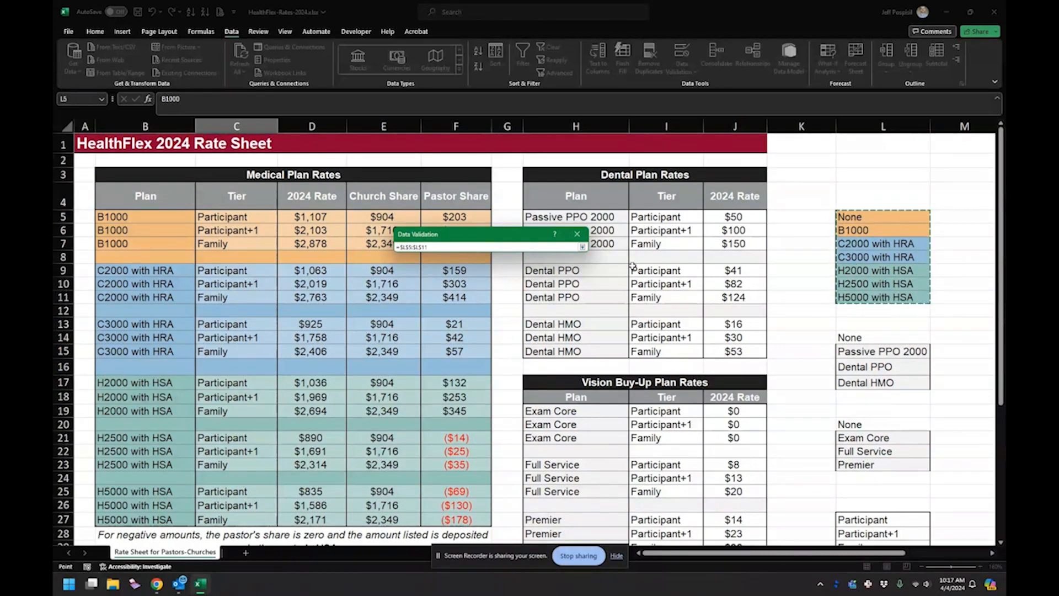
{"action": "key", "text": "Return"}
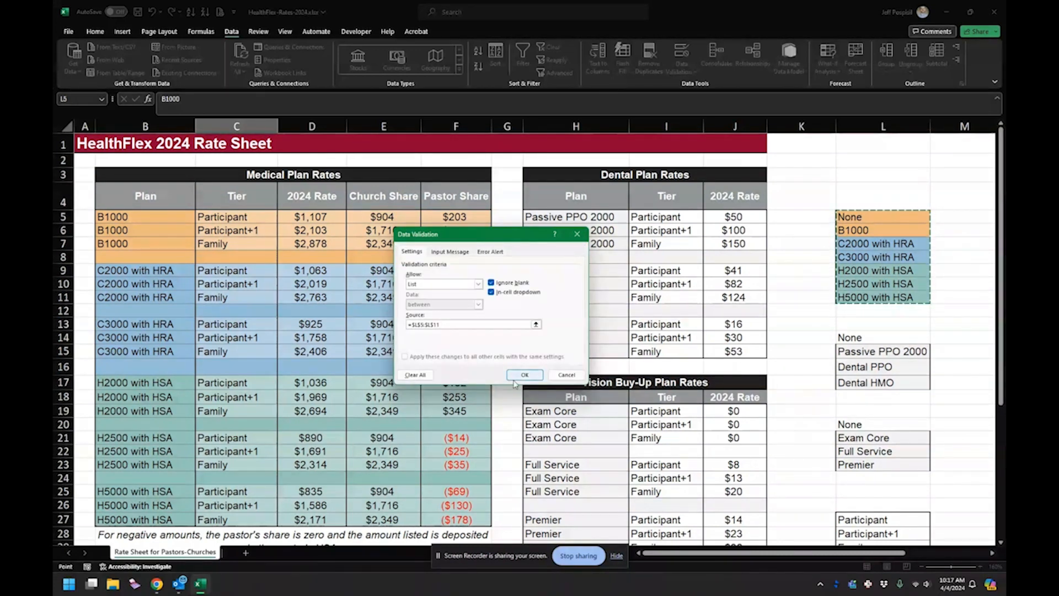
{"action": "left_click", "coordinate": [538, 377]}
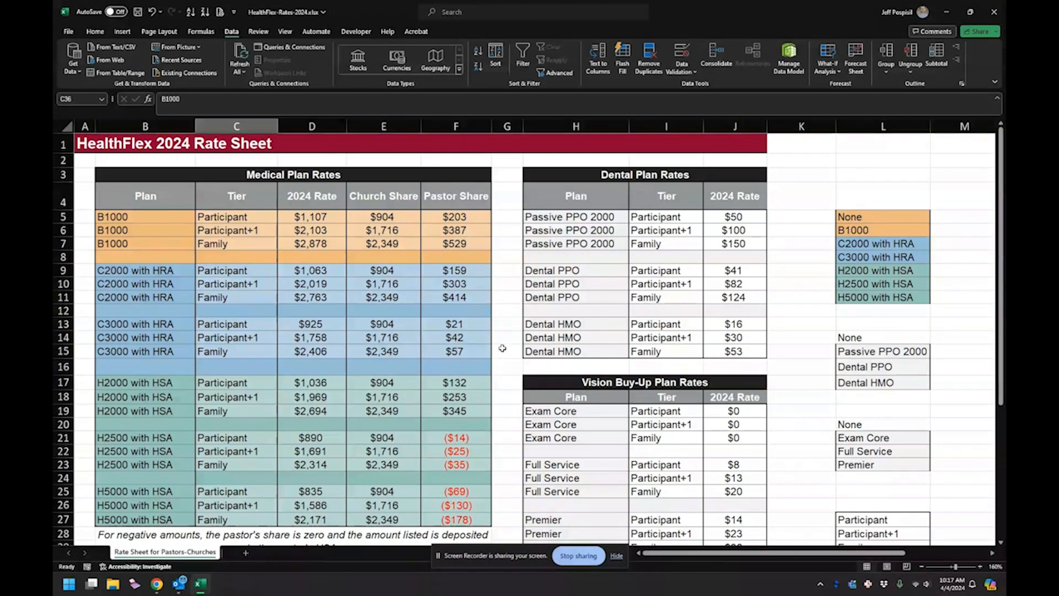
- Choose C3000 with HRA from the Medical Plan drop-down list in C36
{"action": "scroll", "coordinate": [496, 354], "scroll_direction": "down", "scroll_amount": 1}
{"action": "scroll", "coordinate": [497, 355], "scroll_direction": "down", "scroll_amount": 3}
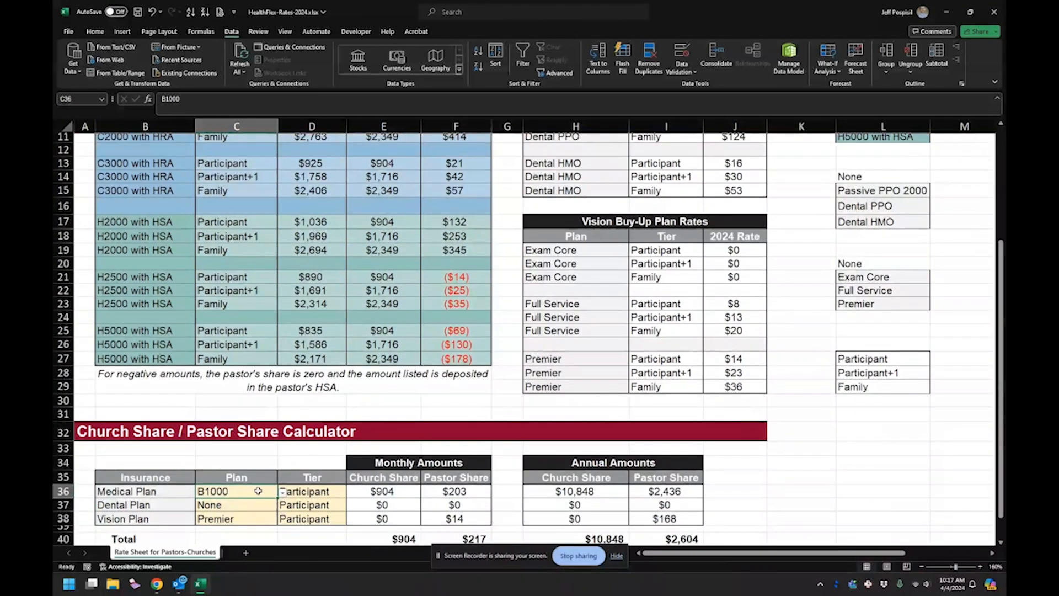
{"action": "left_click", "coordinate": [247, 506]}
{"action": "left_click", "coordinate": [249, 494]}
{"action": "left_click", "coordinate": [283, 493]}
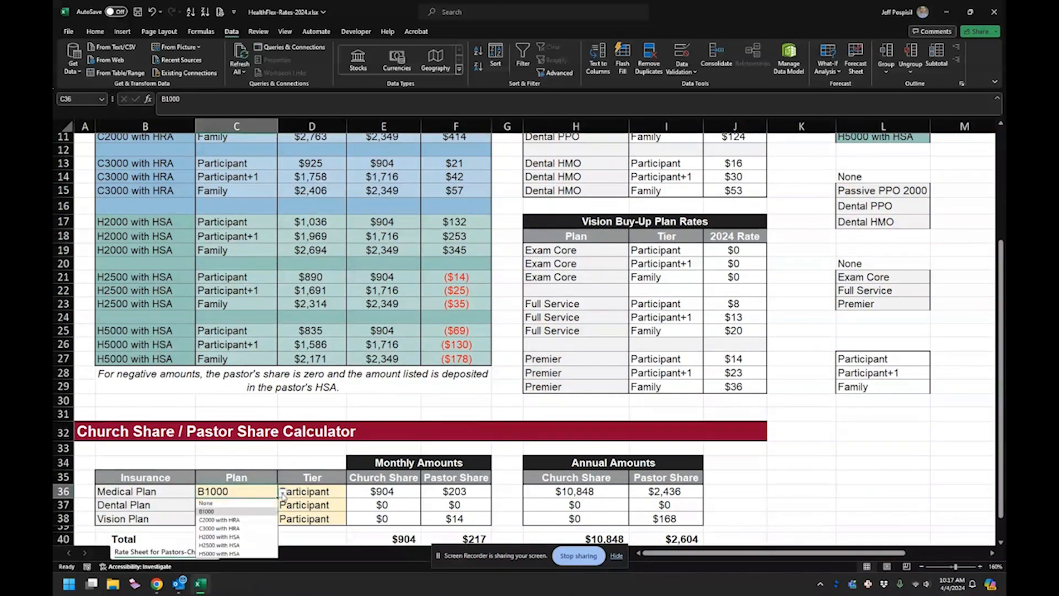
{"action": "scroll", "coordinate": [256, 488], "scroll_direction": "down", "scroll_amount": 1}
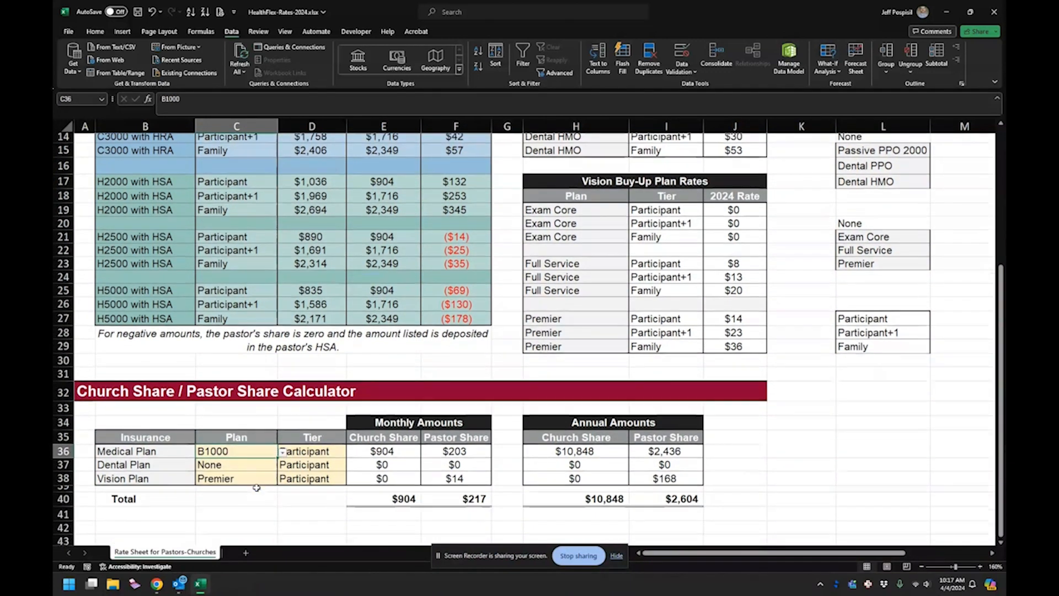
{"action": "left_click", "coordinate": [282, 451]}
{"action": "left_click", "coordinate": [250, 490]}
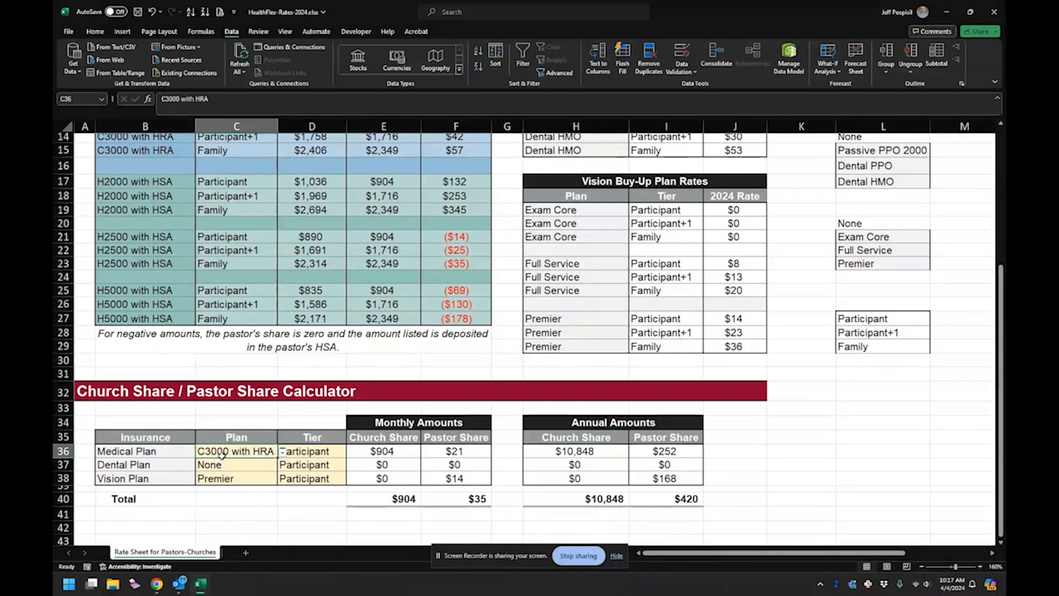
- Set the Medical Plan to C2000 with HRA by entering C2 and accepting the matching suggestion
{"action": "type", "text": "C"}
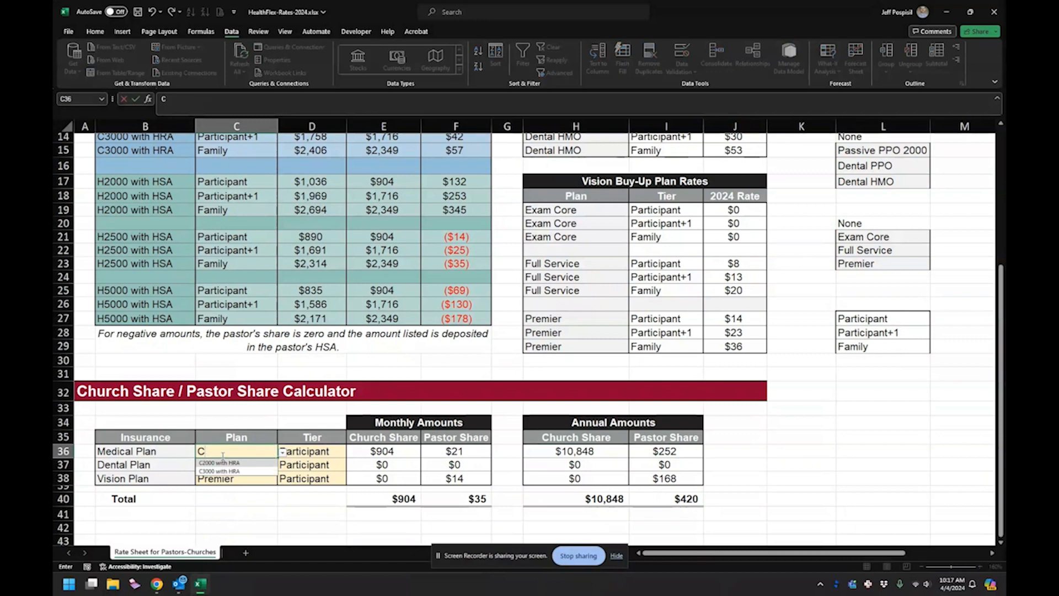
{"action": "type", "text": "2"}
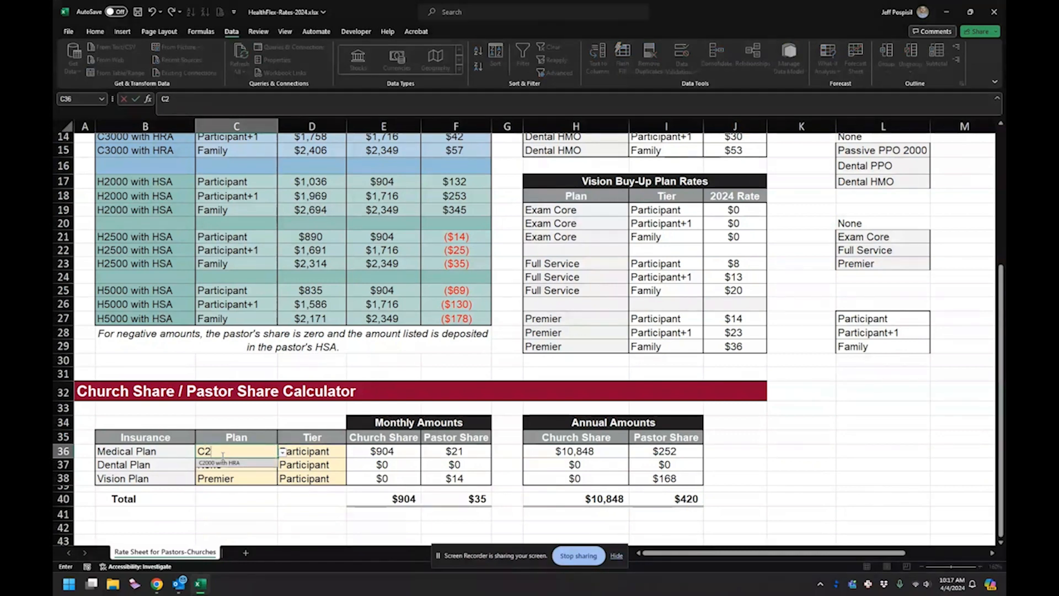
{"action": "left_click", "coordinate": [223, 462]}
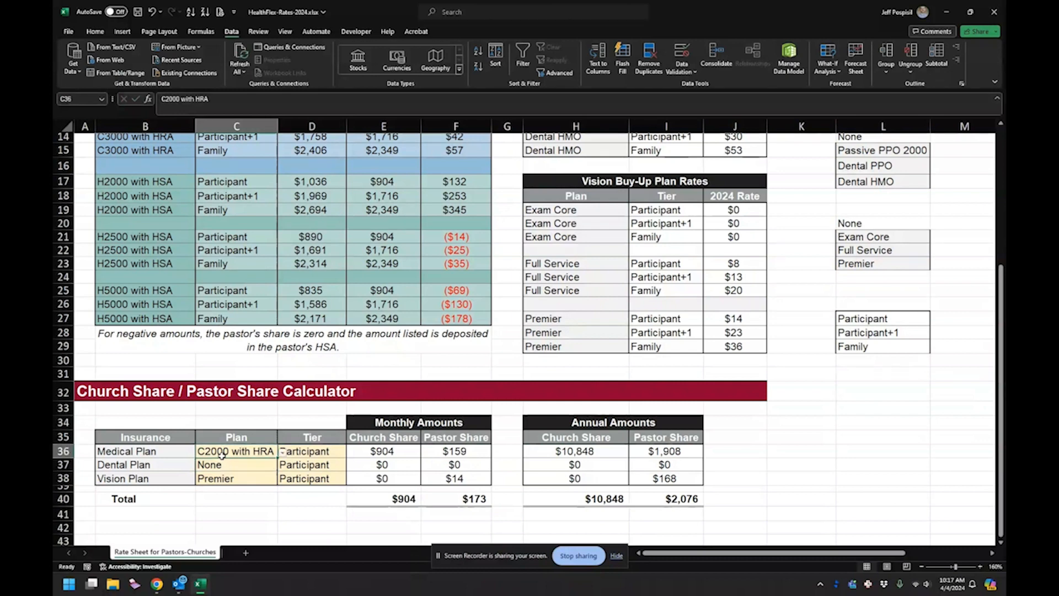
- Try to enter the unlisted value P in the Medical Plan cell, and abandon the entry
{"action": "type", "text": "P"}
{"action": "key", "text": "Return"}
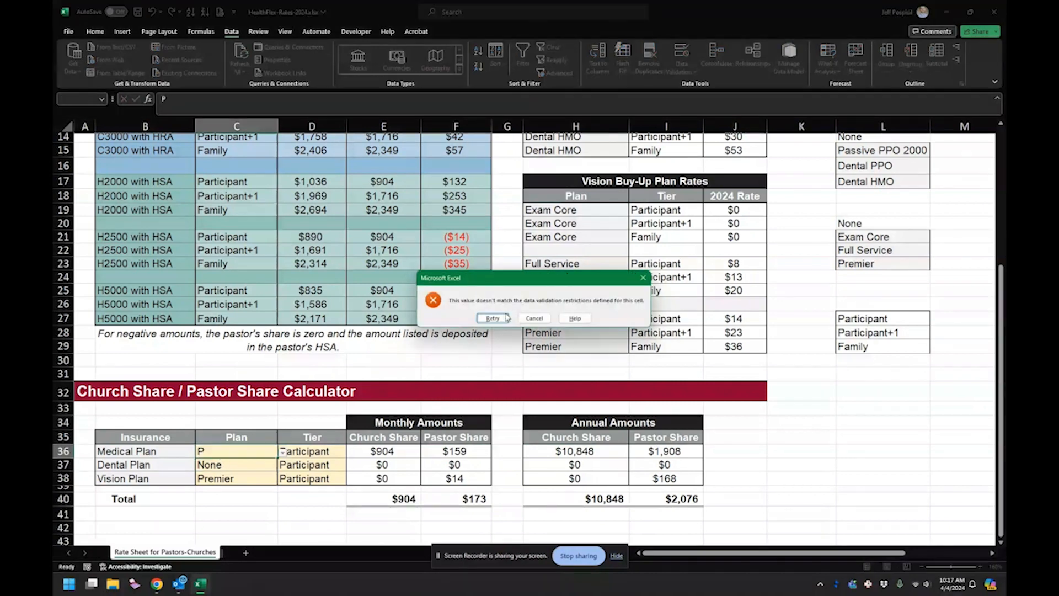
{"action": "key", "text": "Return"}
{"action": "key", "text": "Escape"}
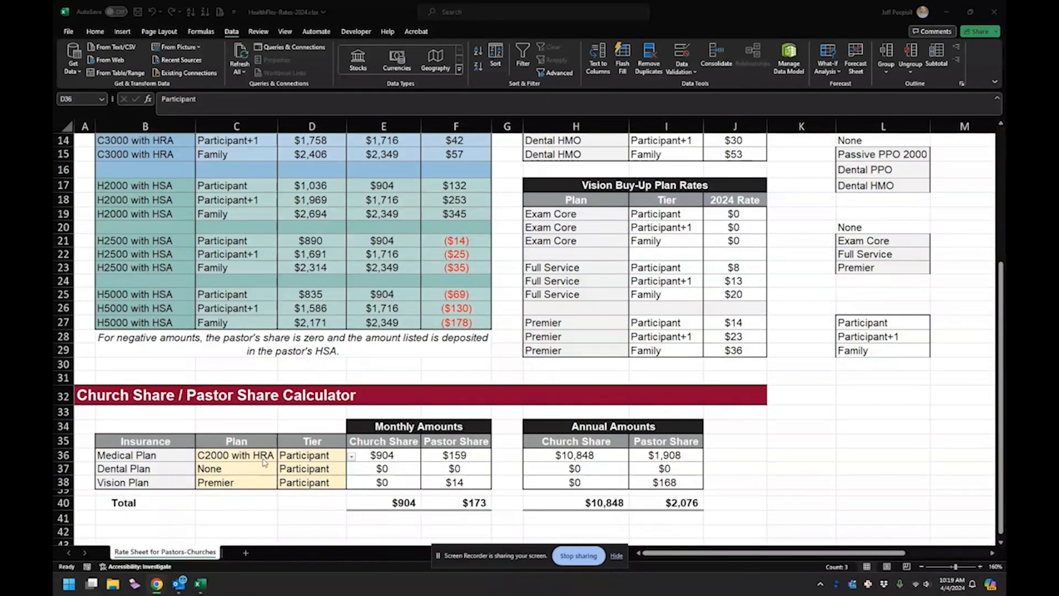
- Set the calculator's Medical Plan to C3000 with HRA and its Dental Plan to Dental PPO
{"action": "left_click", "coordinate": [264, 453]}
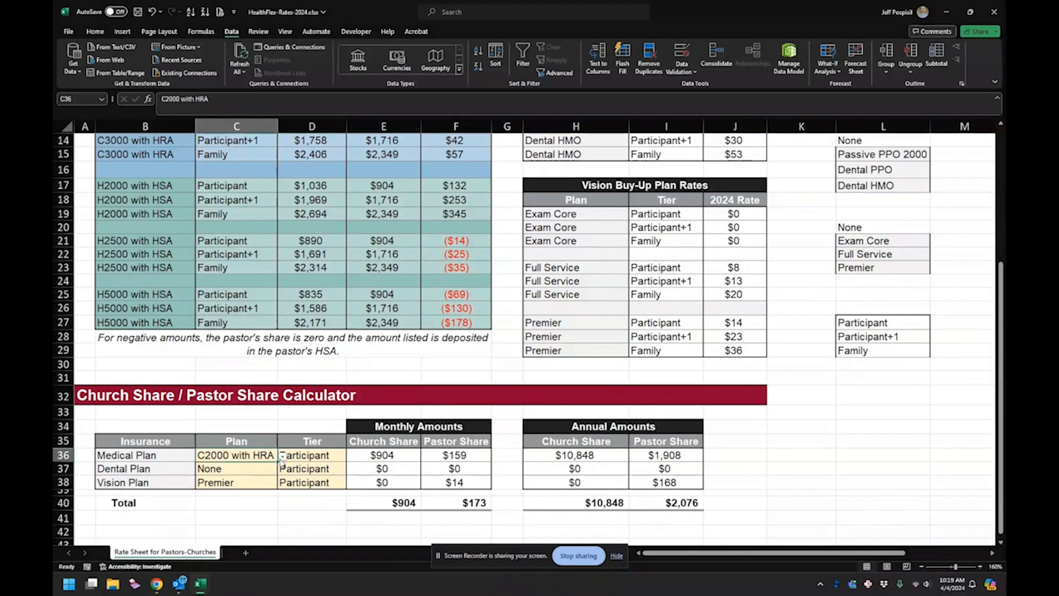
{"action": "left_click", "coordinate": [283, 458]}
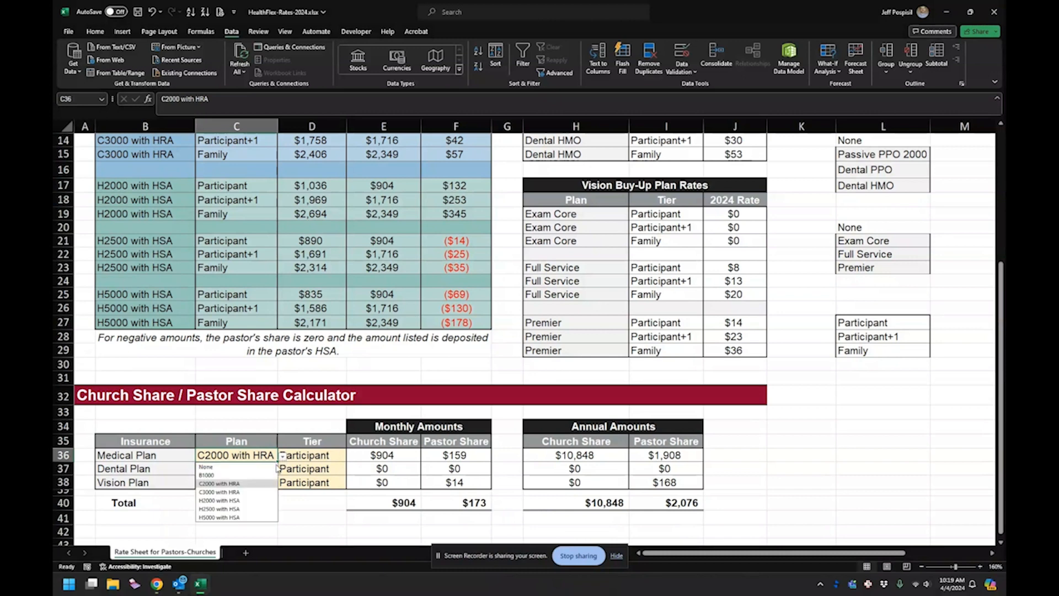
{"action": "left_click", "coordinate": [240, 494]}
{"action": "left_click", "coordinate": [246, 474]}
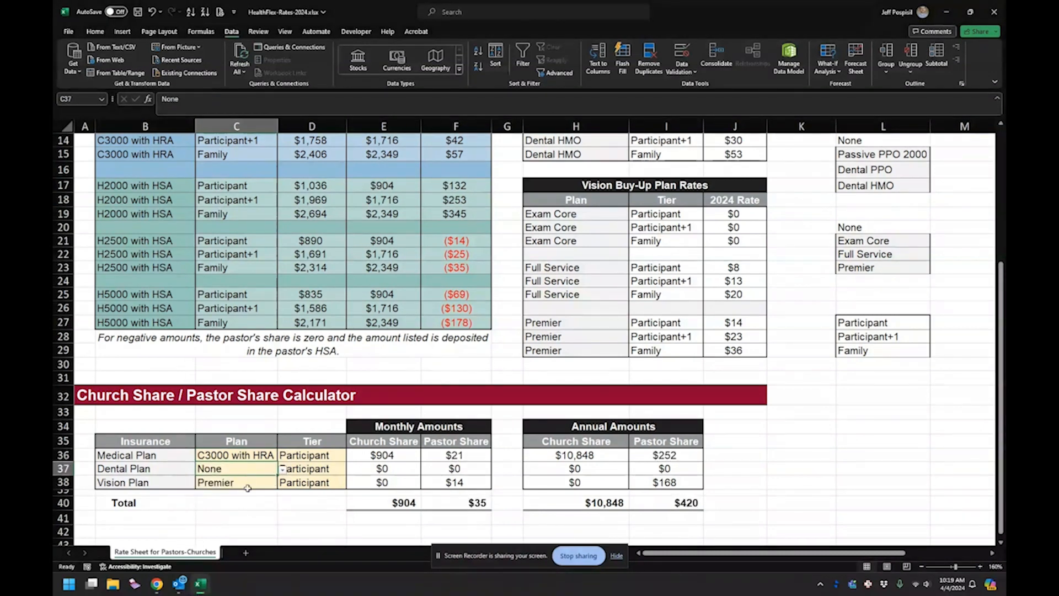
{"action": "left_click", "coordinate": [282, 469]}
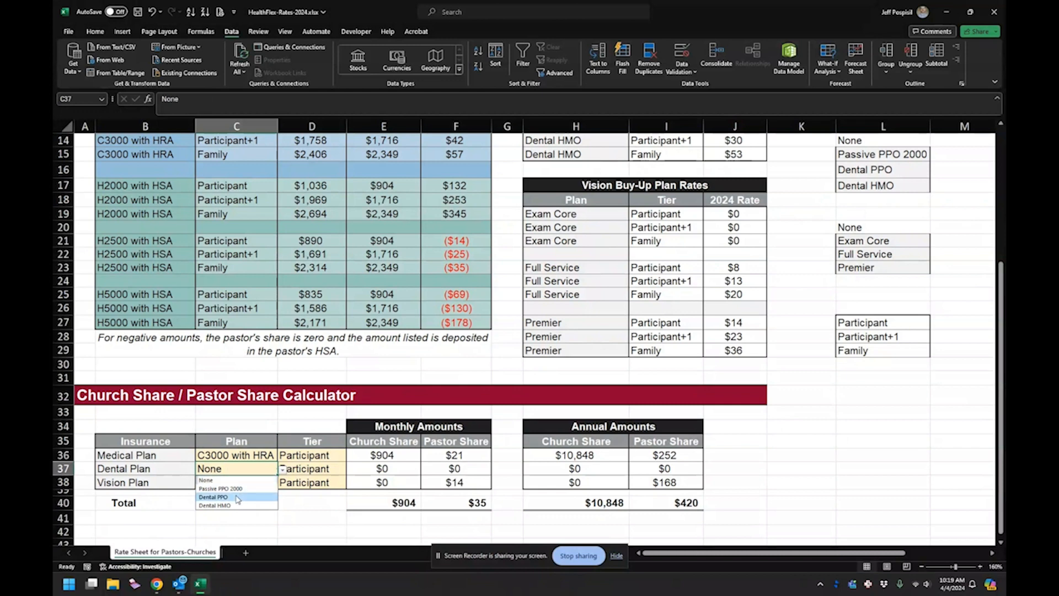
{"action": "left_click", "coordinate": [214, 497]}
- Set the Medical Plan's tier in the calculator to Participant+1
{"action": "left_click", "coordinate": [336, 453]}
{"action": "left_click", "coordinate": [351, 455]}
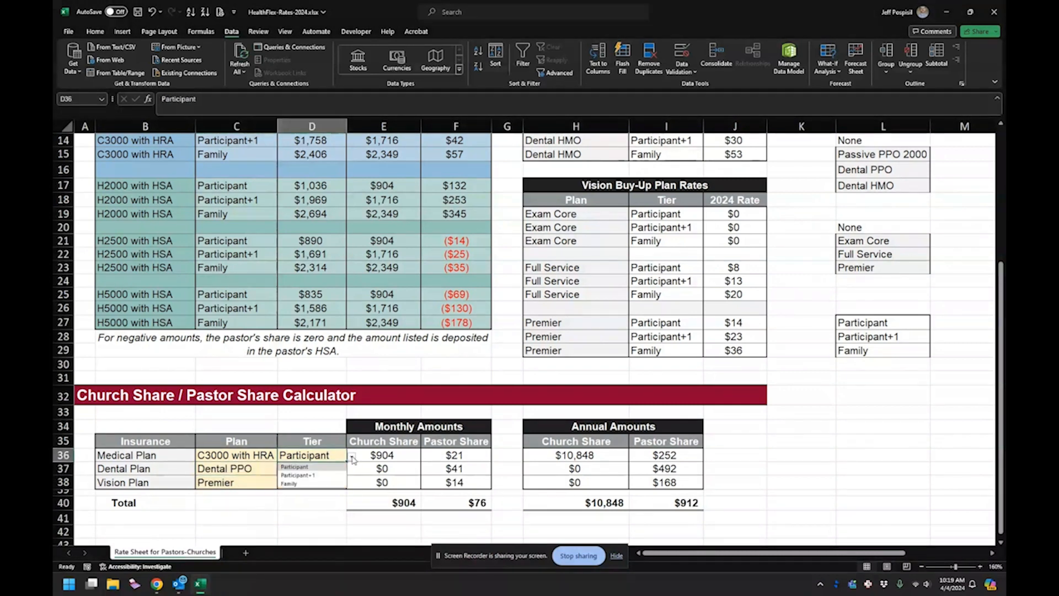
{"action": "left_click", "coordinate": [328, 476]}
- Hide column L with the option lists, and undo the hiding
{"action": "left_click", "coordinate": [868, 458]}
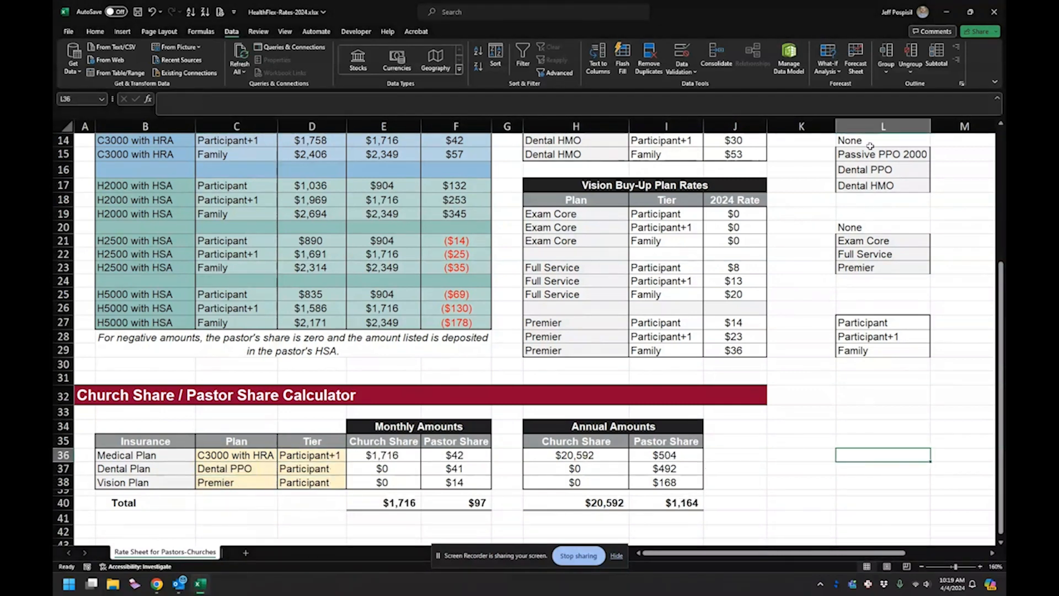
{"action": "right_click", "coordinate": [871, 128]}
{"action": "scroll", "coordinate": [887, 209], "scroll_direction": "up", "scroll_amount": 5}
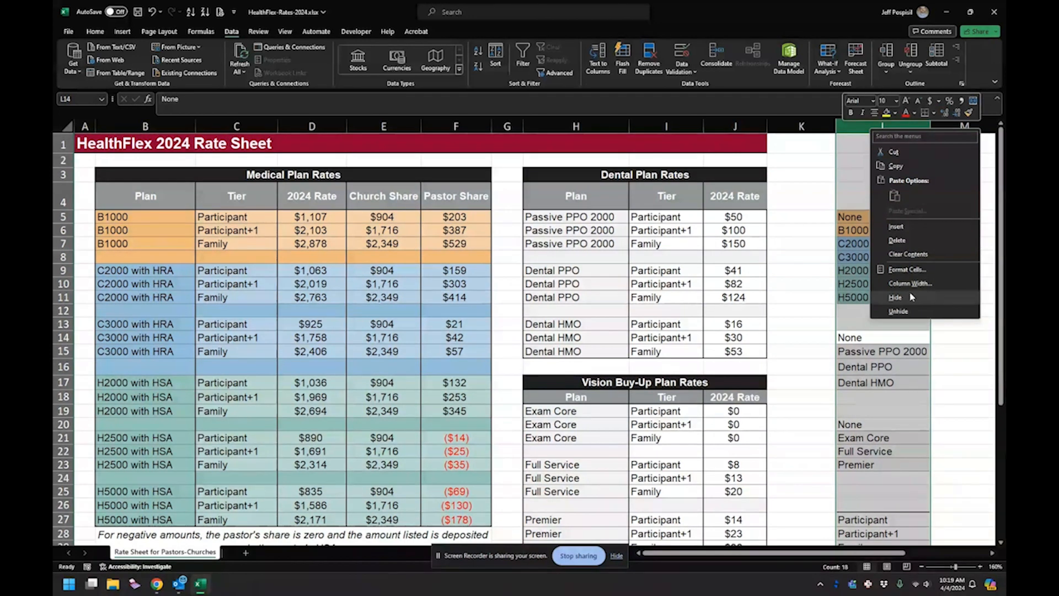
{"action": "left_click", "coordinate": [910, 297]}
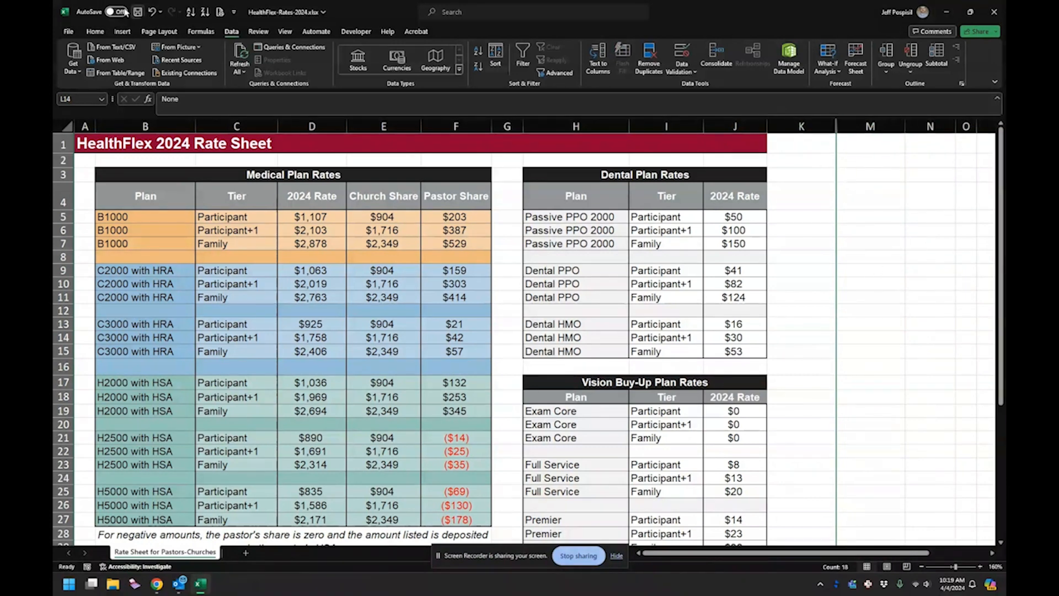
{"action": "key", "text": "ctrl+z"}
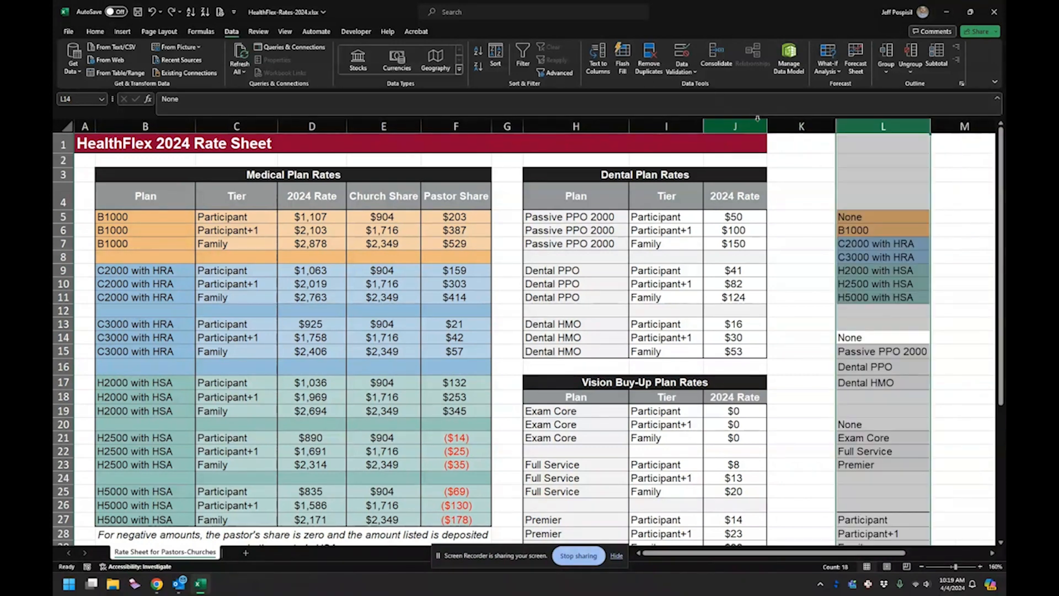
- Hide column L containing the drop-down option lists
{"action": "right_click", "coordinate": [871, 130]}
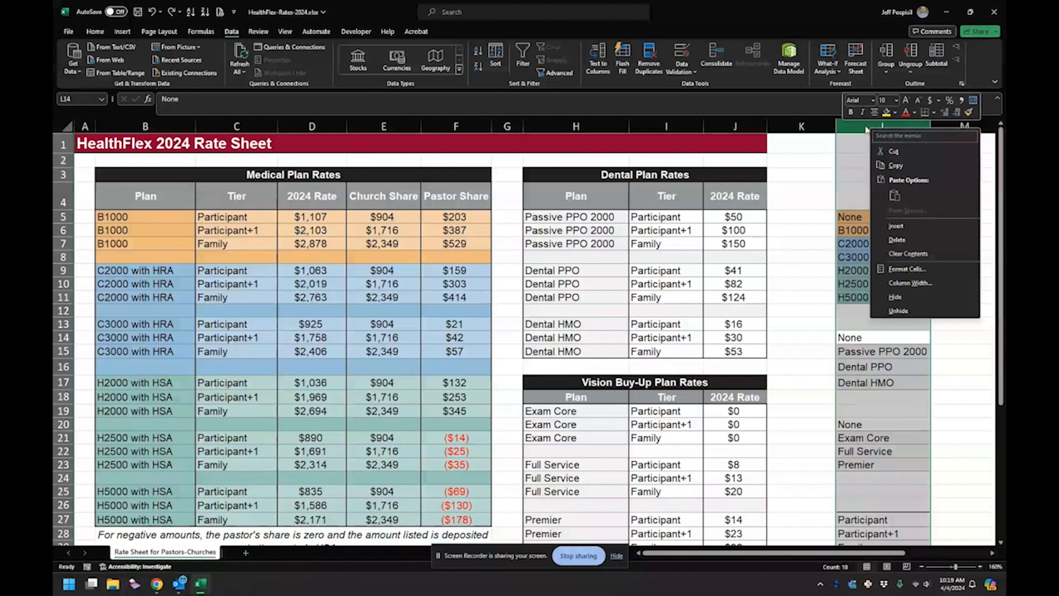
{"action": "left_click", "coordinate": [897, 299]}
{"action": "left_click", "coordinate": [871, 297]}
- Overwrite the Medical Plan's monthly church share formula in E36 with 1500, and undo the entry
{"action": "scroll", "coordinate": [569, 417], "scroll_direction": "down", "scroll_amount": 3}
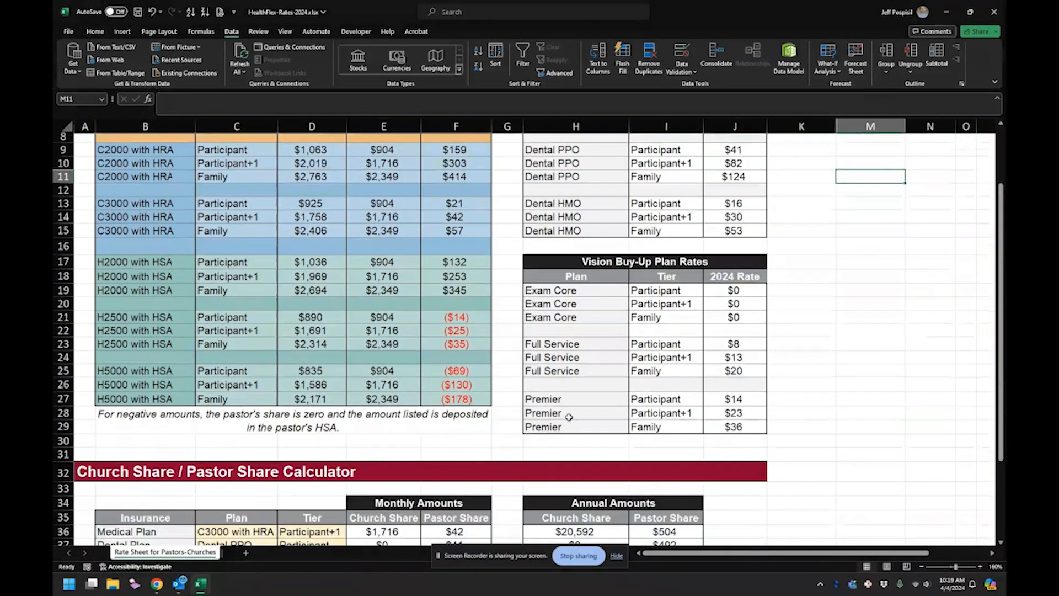
{"action": "scroll", "coordinate": [569, 417], "scroll_direction": "down", "scroll_amount": 2}
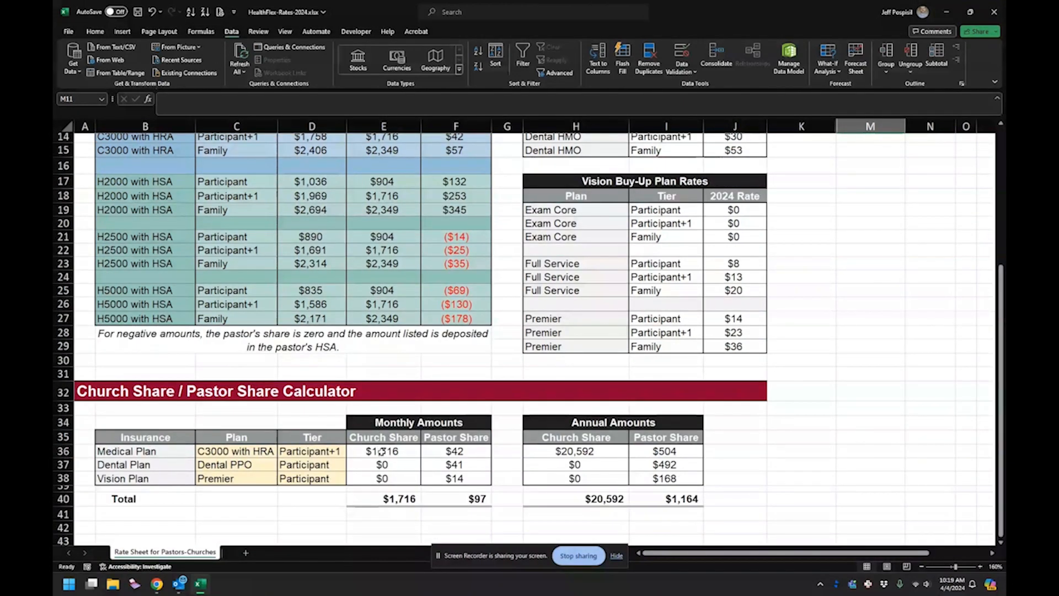
{"action": "left_click", "coordinate": [384, 451]}
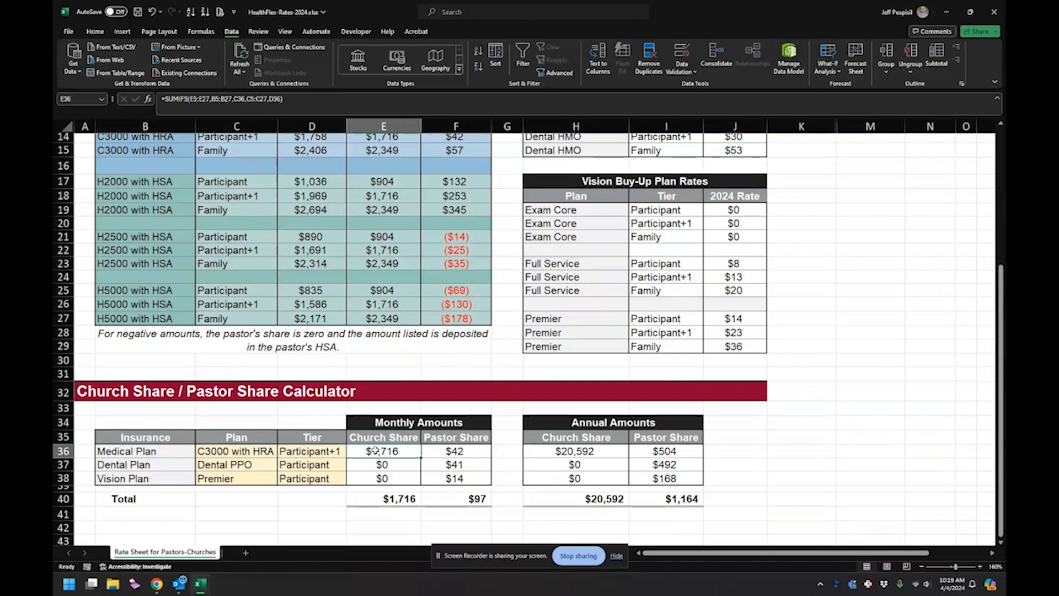
{"action": "scroll", "coordinate": [396, 449], "scroll_direction": "up", "scroll_amount": 2}
{"action": "scroll", "coordinate": [395, 449], "scroll_direction": "down", "scroll_amount": 2}
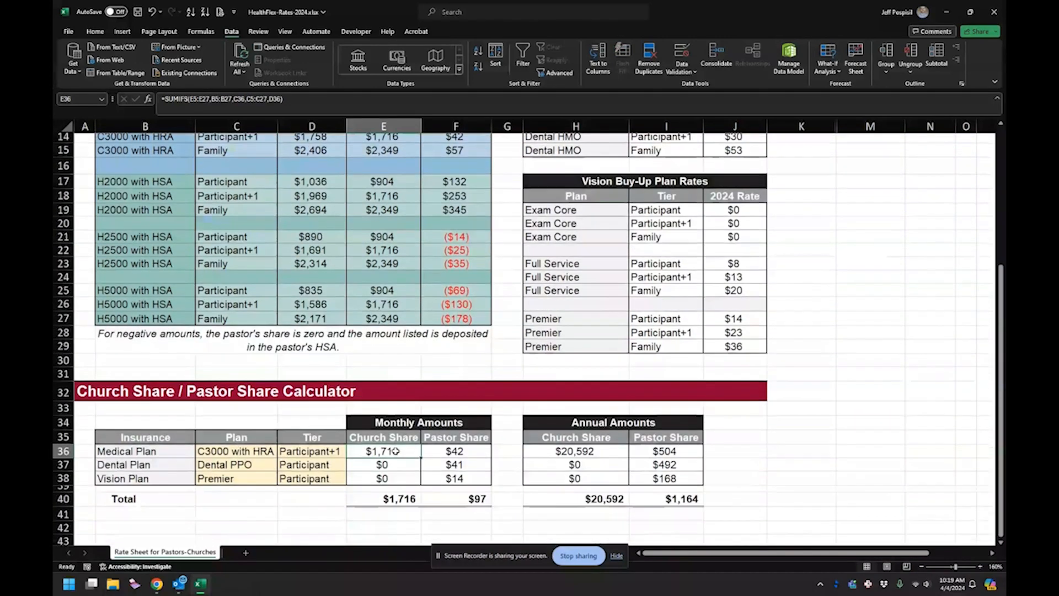
{"action": "scroll", "coordinate": [399, 452], "scroll_direction": "up", "scroll_amount": 1}
{"action": "scroll", "coordinate": [402, 453], "scroll_direction": "down", "scroll_amount": 1}
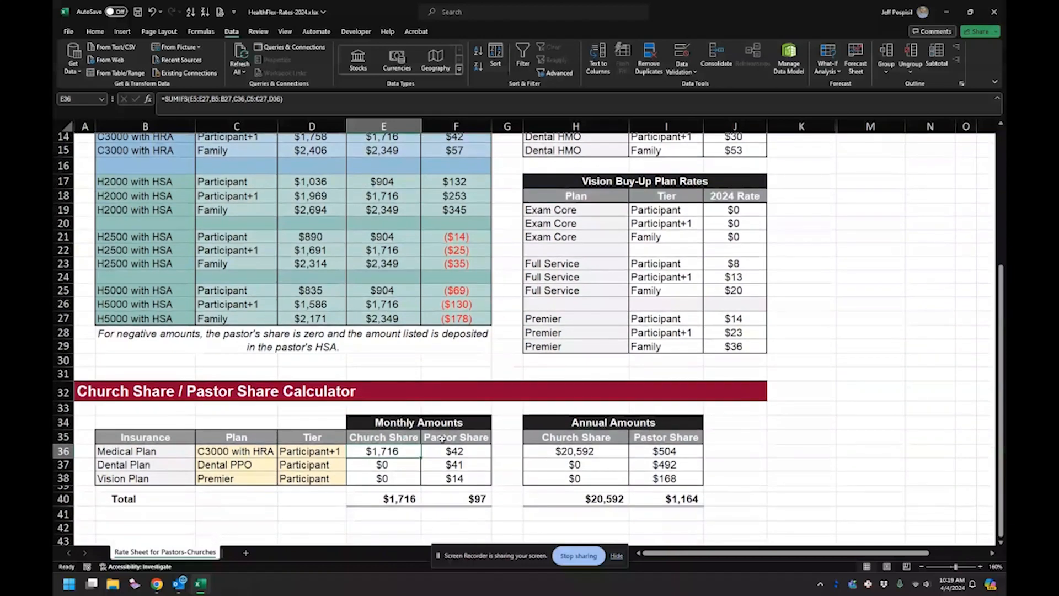
{"action": "type", "text": "1500"}
{"action": "key", "text": "Return"}
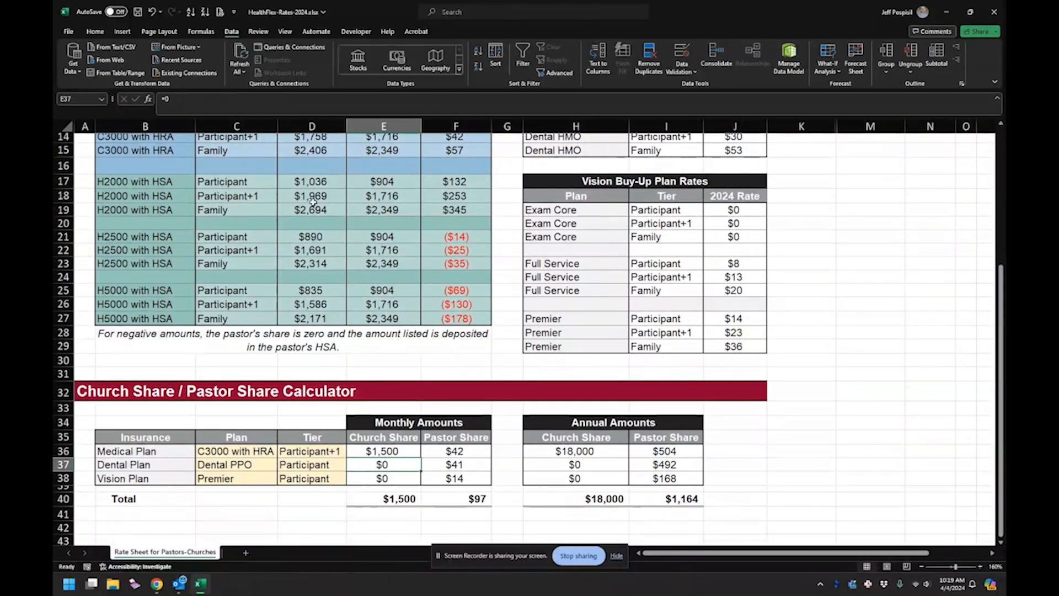
{"action": "left_click", "coordinate": [153, 11]}
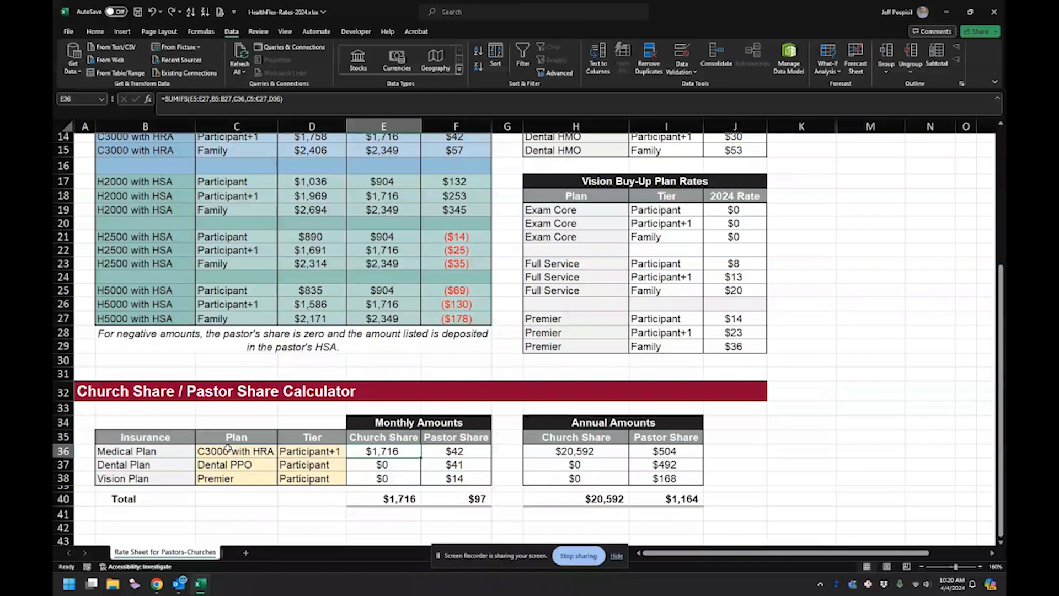
- Unlock the calculator's plan and tier input cells C36:D38 by removing the Locked property in their cell protection format
{"action": "scroll", "coordinate": [245, 411], "scroll_direction": "up", "scroll_amount": 5}
{"action": "scroll", "coordinate": [251, 395], "scroll_direction": "down", "scroll_amount": 6}
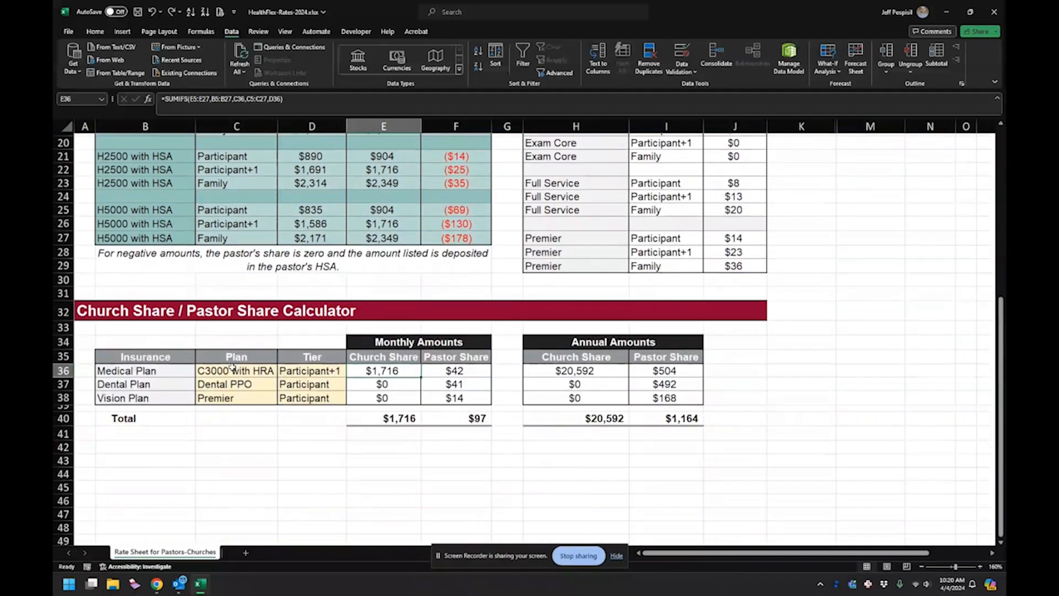
{"action": "left_click_drag", "start_coordinate": [232, 369], "coordinate": [305, 399]}
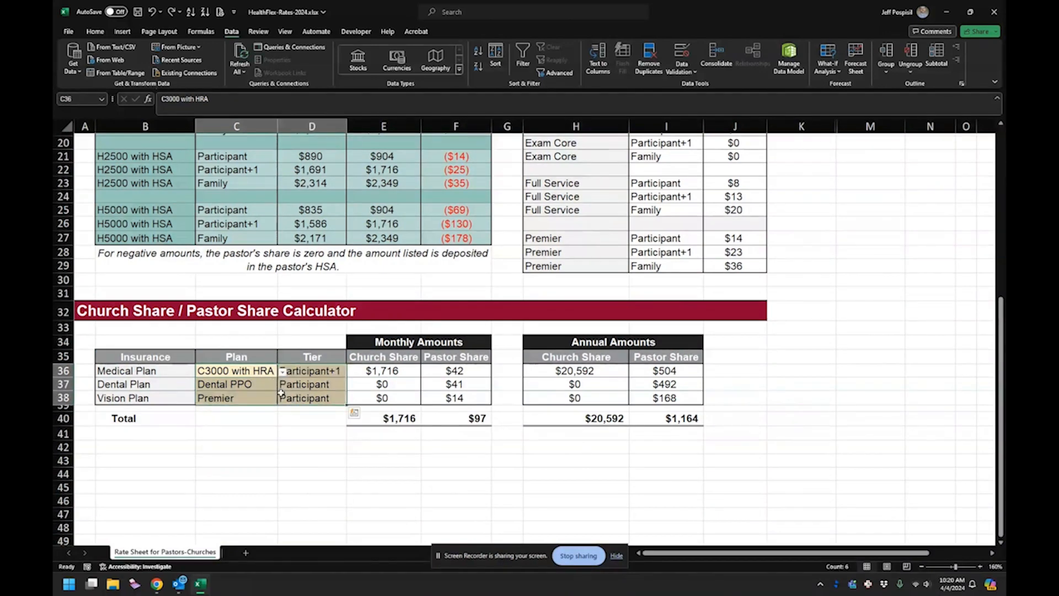
{"action": "left_click", "coordinate": [96, 32]}
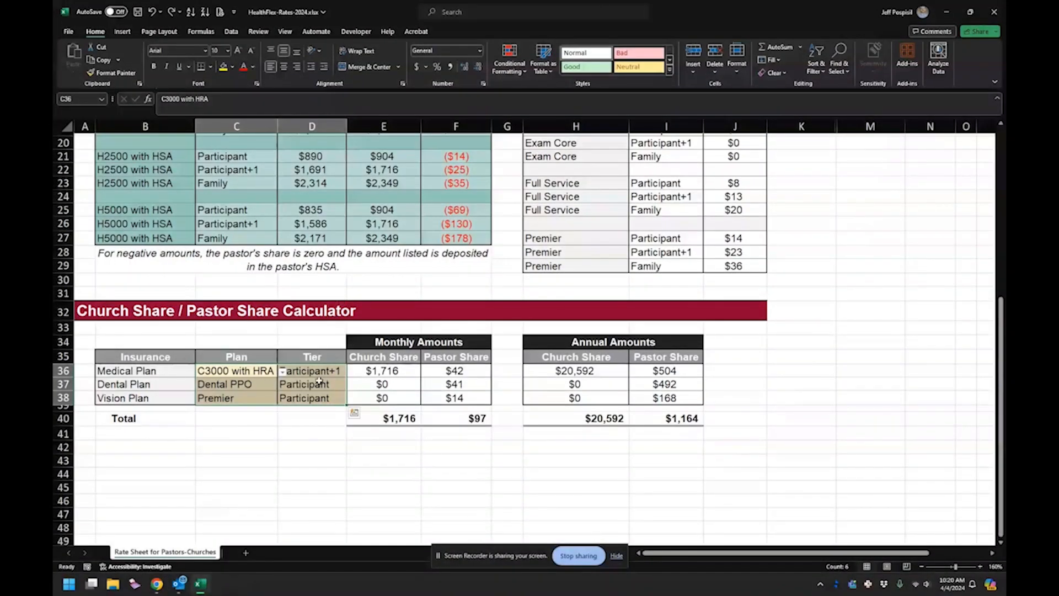
{"action": "right_click", "coordinate": [319, 380]}
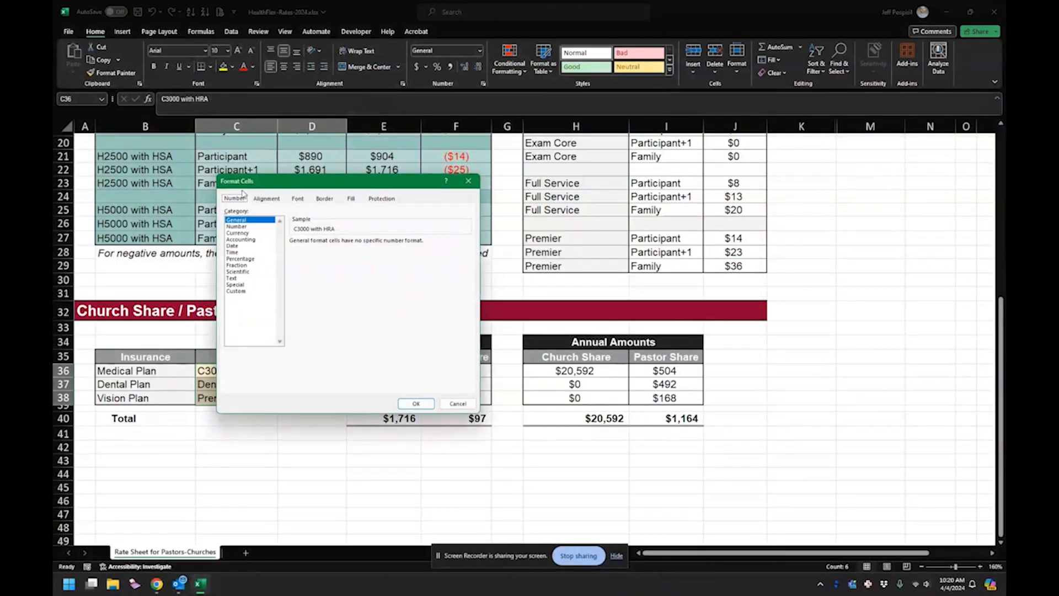
{"action": "left_click", "coordinate": [389, 200]}
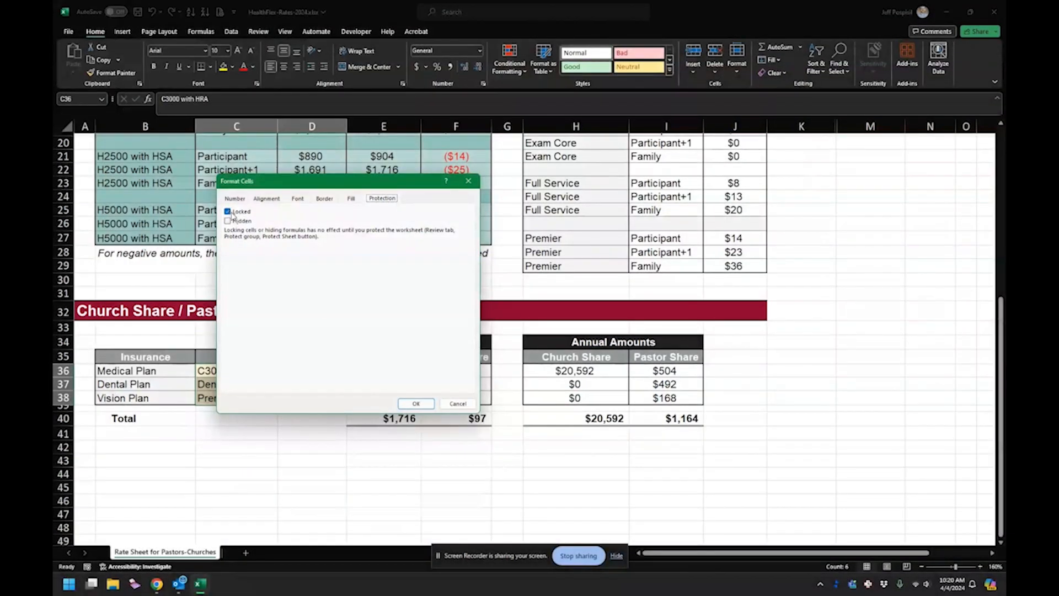
{"action": "left_click", "coordinate": [227, 212]}
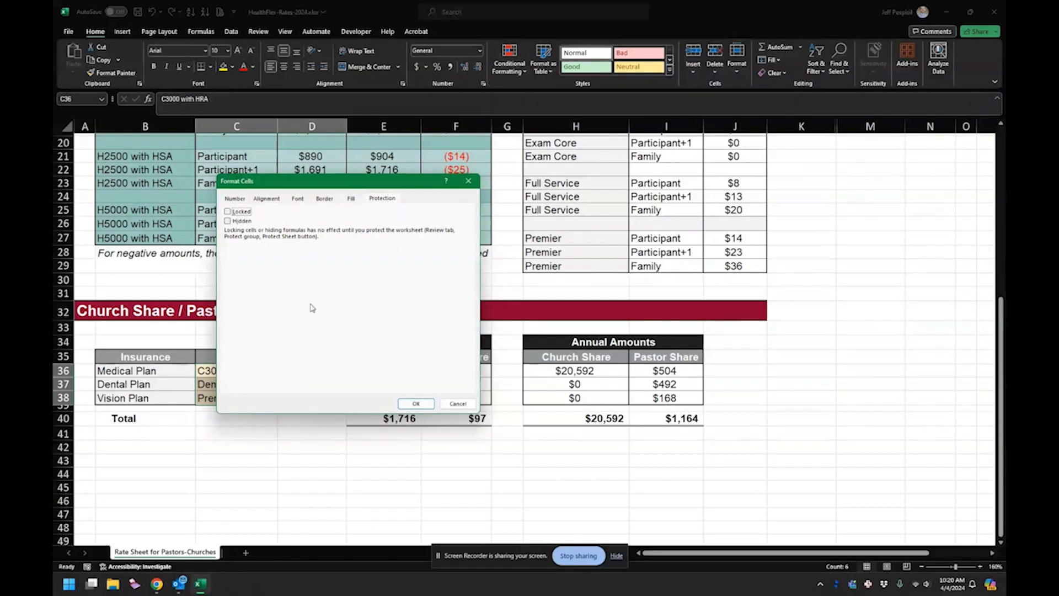
{"action": "left_click", "coordinate": [420, 404]}
{"action": "left_click", "coordinate": [291, 429]}
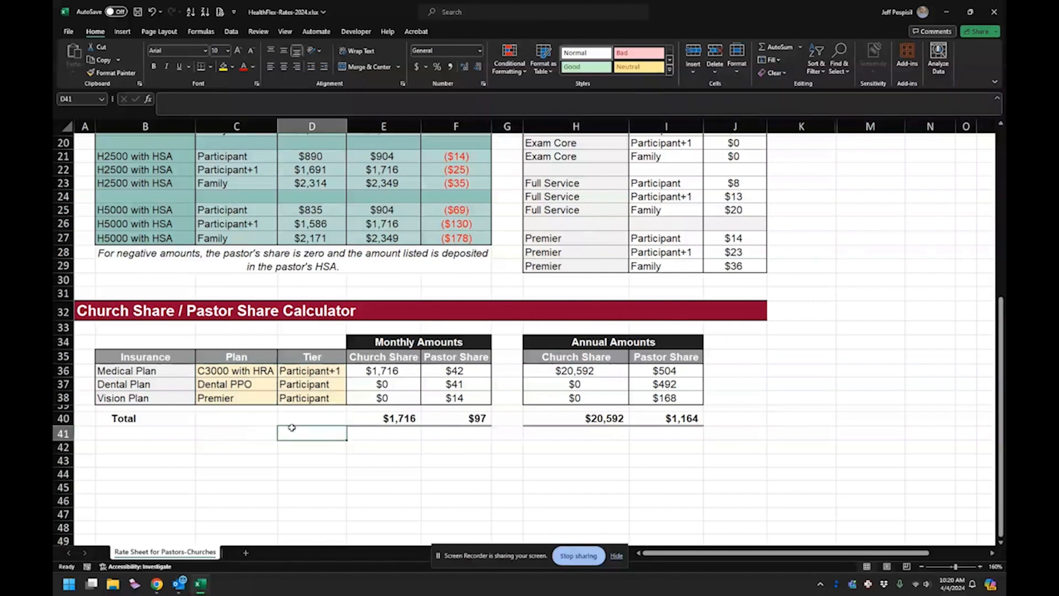
- Protect the worksheet without a password, allowing only the selection of locked and unlocked cells
{"action": "left_click", "coordinate": [242, 369]}
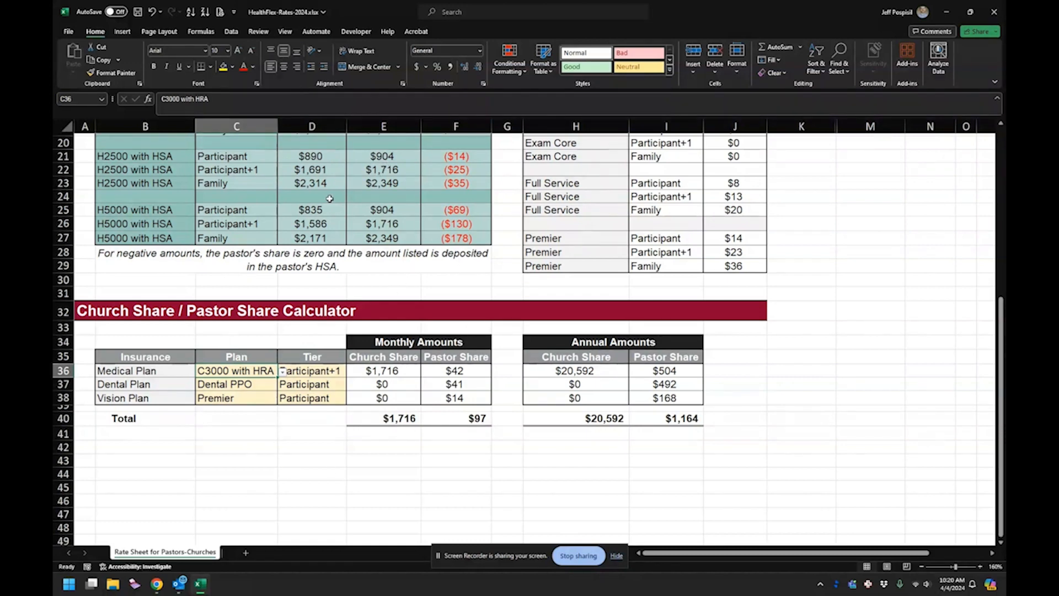
{"action": "left_click", "coordinate": [259, 33]}
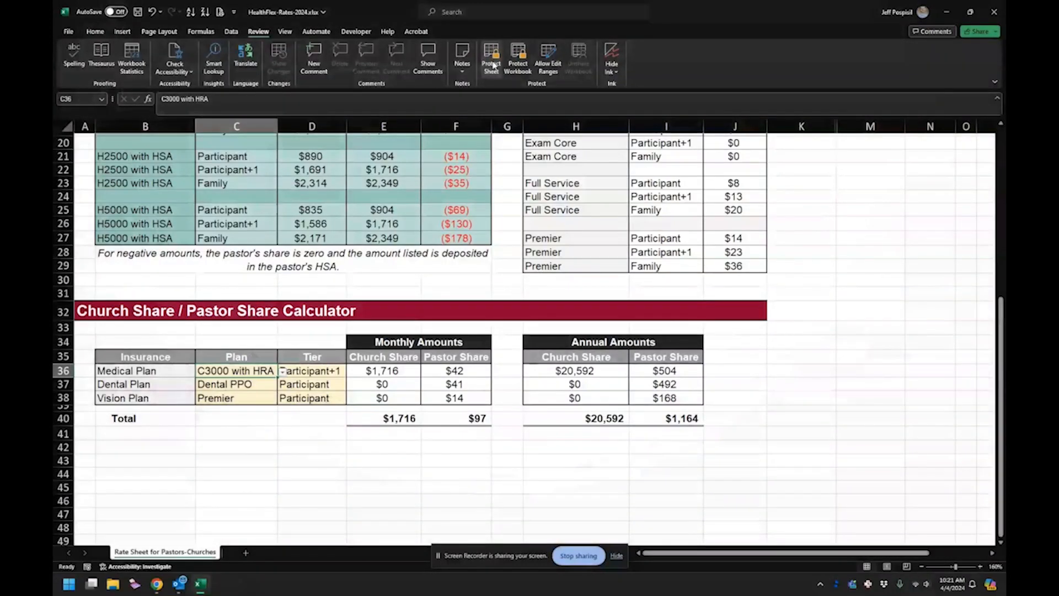
{"action": "left_click", "coordinate": [491, 62]}
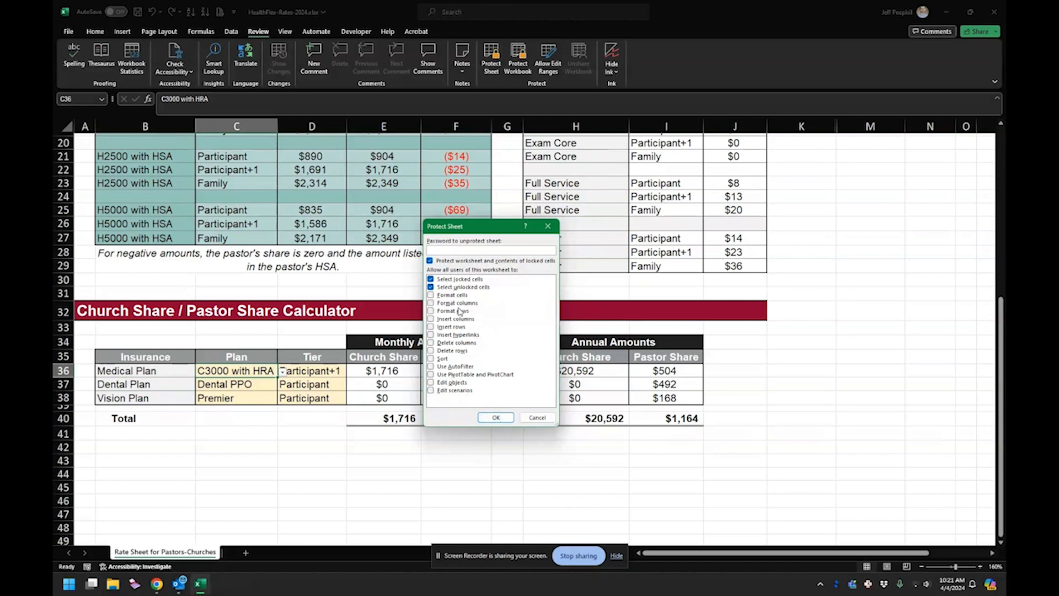
{"action": "left_click", "coordinate": [494, 417]}
{"action": "left_click", "coordinate": [472, 448]}
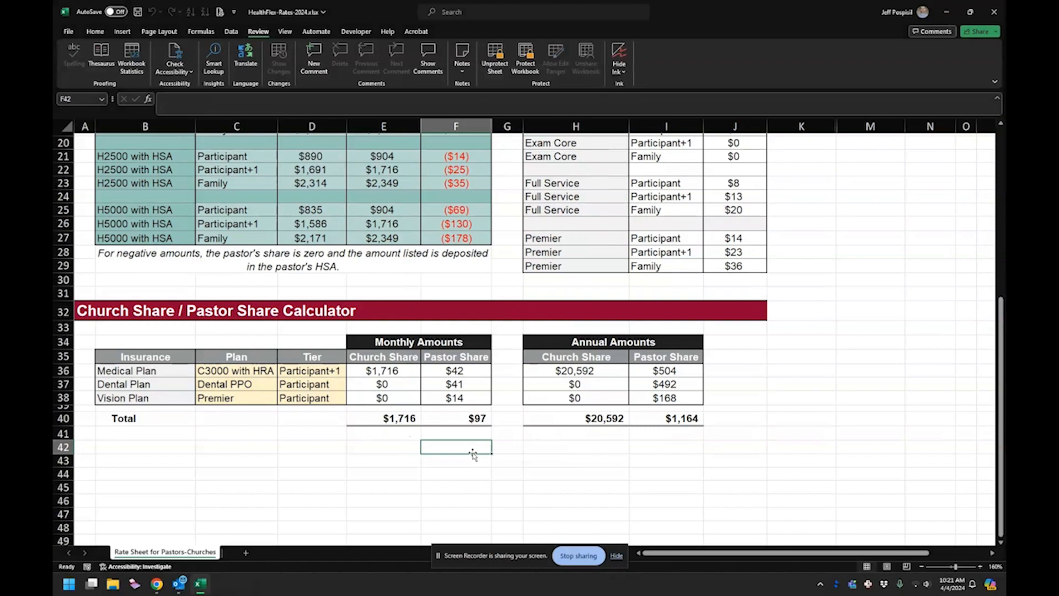
- Select several 2024 rate and church share cells in the medical plan rates table to test the protection
{"action": "left_click", "coordinate": [344, 199]}
{"action": "scroll", "coordinate": [347, 200], "scroll_direction": "up", "scroll_amount": 6}
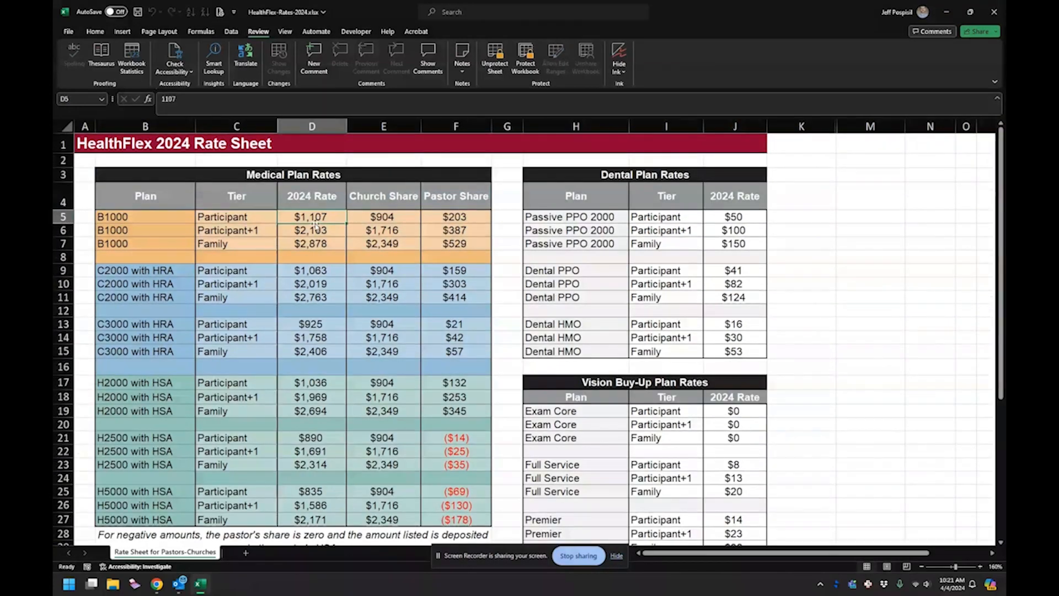
{"action": "left_click", "coordinate": [322, 259]}
{"action": "left_click", "coordinate": [387, 312]}
{"action": "left_click", "coordinate": [393, 353]}
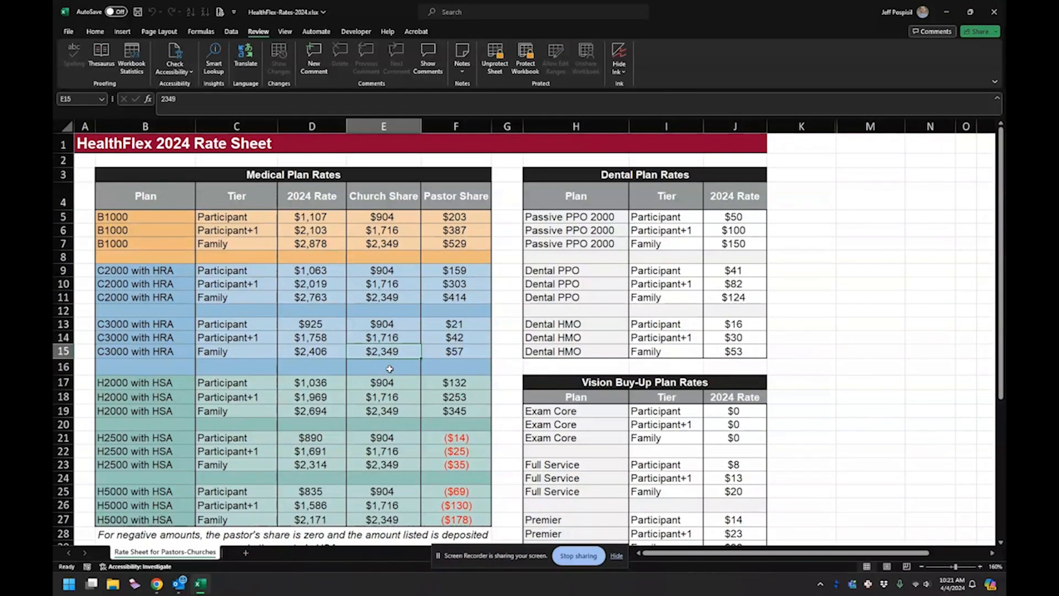
- Try to edit the Medical Plan's monthly share formulas and the locked cell C24 in the medical rates table
{"action": "scroll", "coordinate": [390, 369], "scroll_direction": "down", "scroll_amount": 4}
{"action": "scroll", "coordinate": [389, 369], "scroll_direction": "down", "scroll_amount": 1}
{"action": "left_click", "coordinate": [382, 410]}
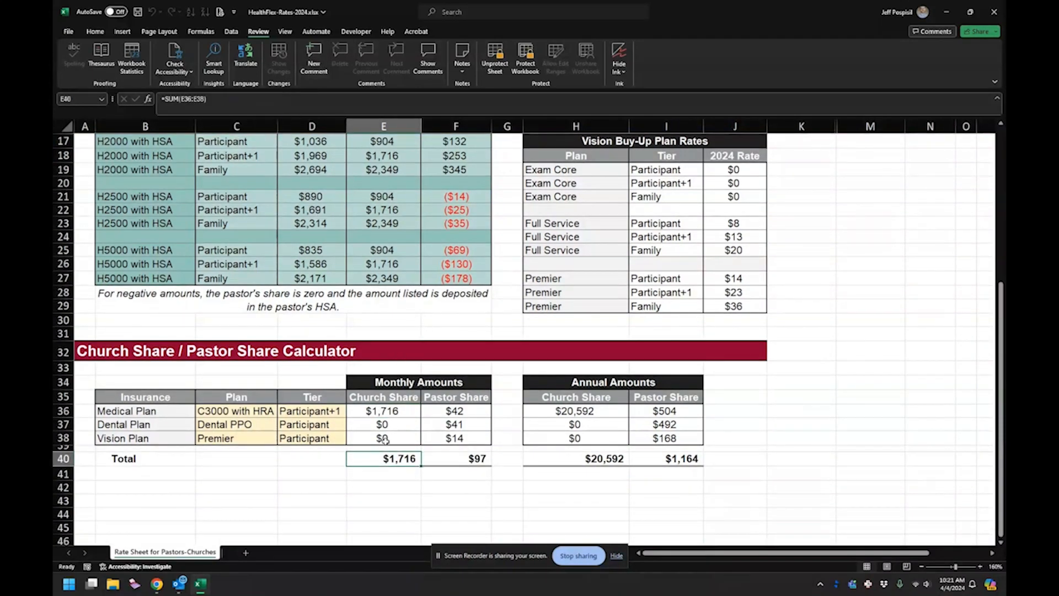
{"action": "double_click", "coordinate": [487, 409]}
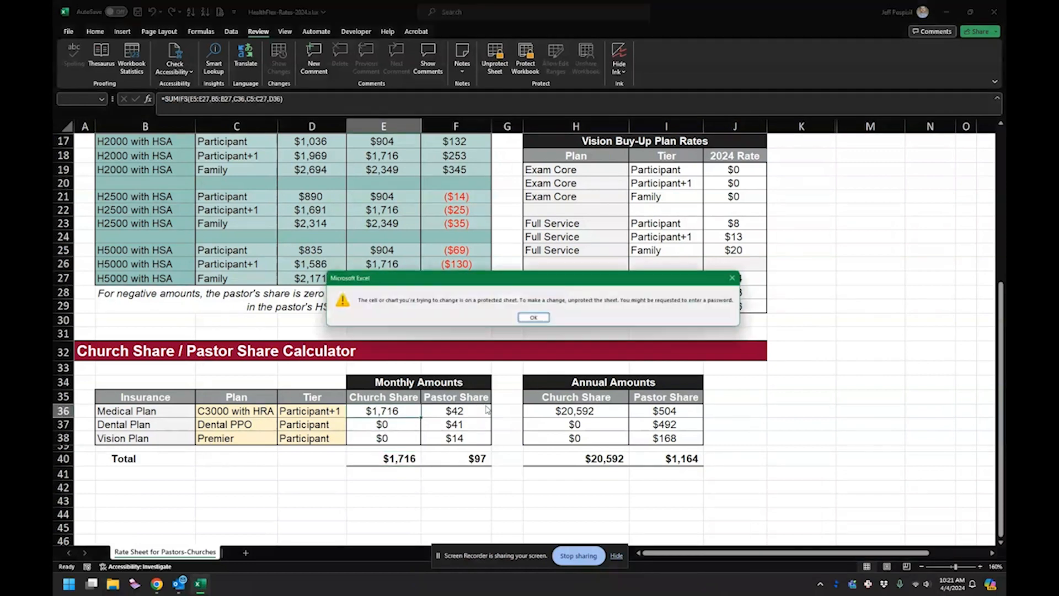
{"action": "left_click", "coordinate": [534, 318]}
{"action": "double_click", "coordinate": [242, 232]}
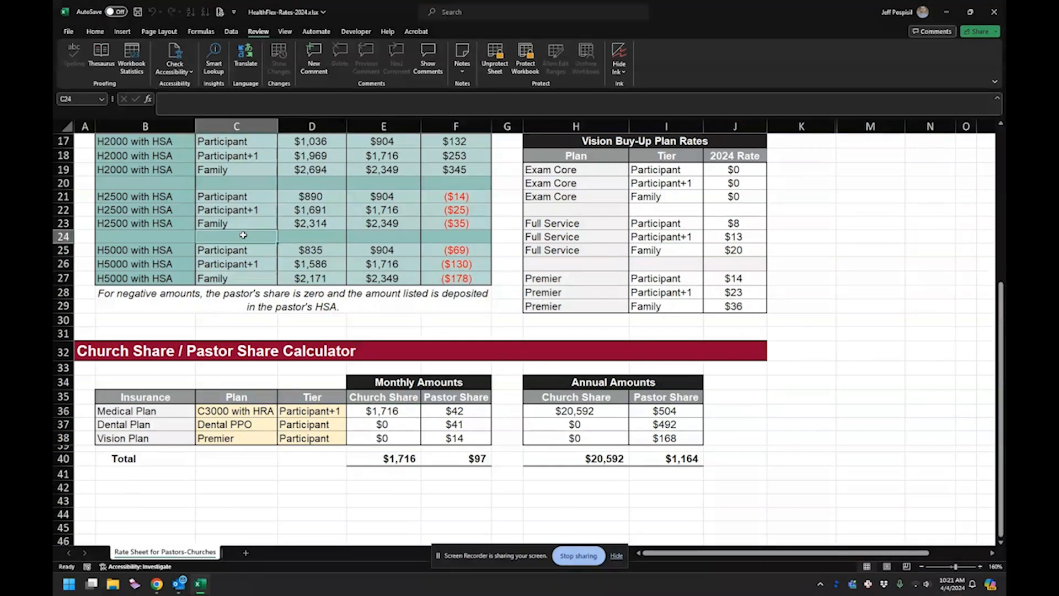
{"action": "left_click", "coordinate": [546, 318]}
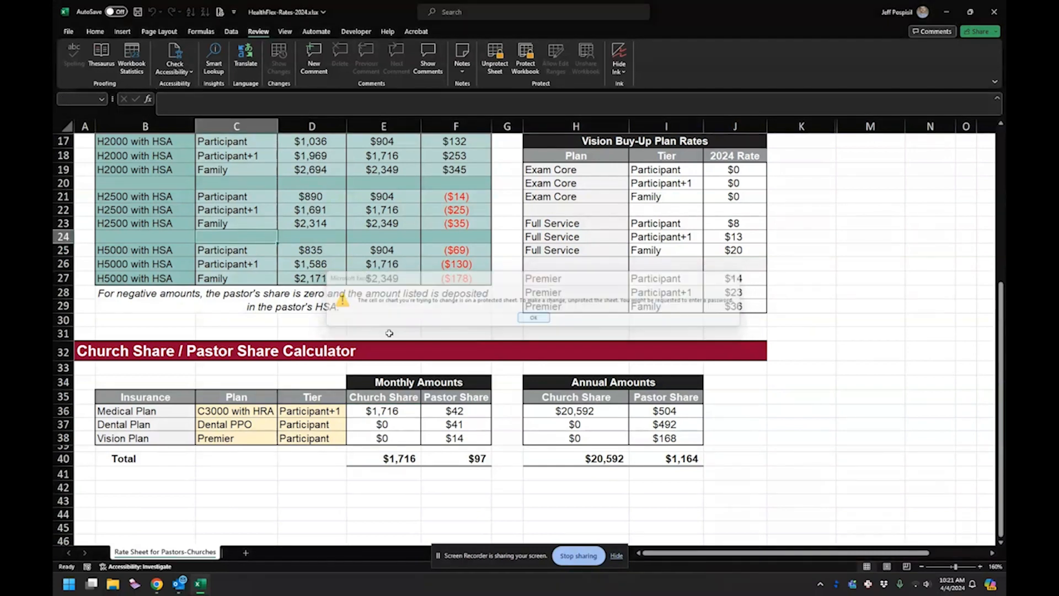
- Set the calculator's Medical Plan and Dental Plan selections in C36 and C37 to None
{"action": "left_click", "coordinate": [247, 410]}
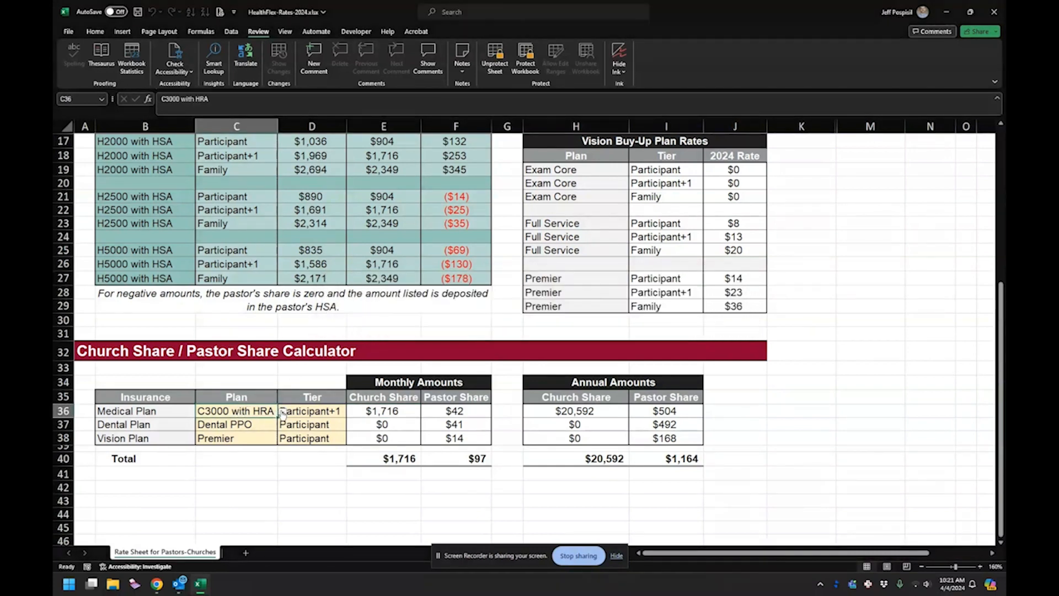
{"action": "left_click", "coordinate": [283, 411]}
{"action": "left_click", "coordinate": [223, 423]}
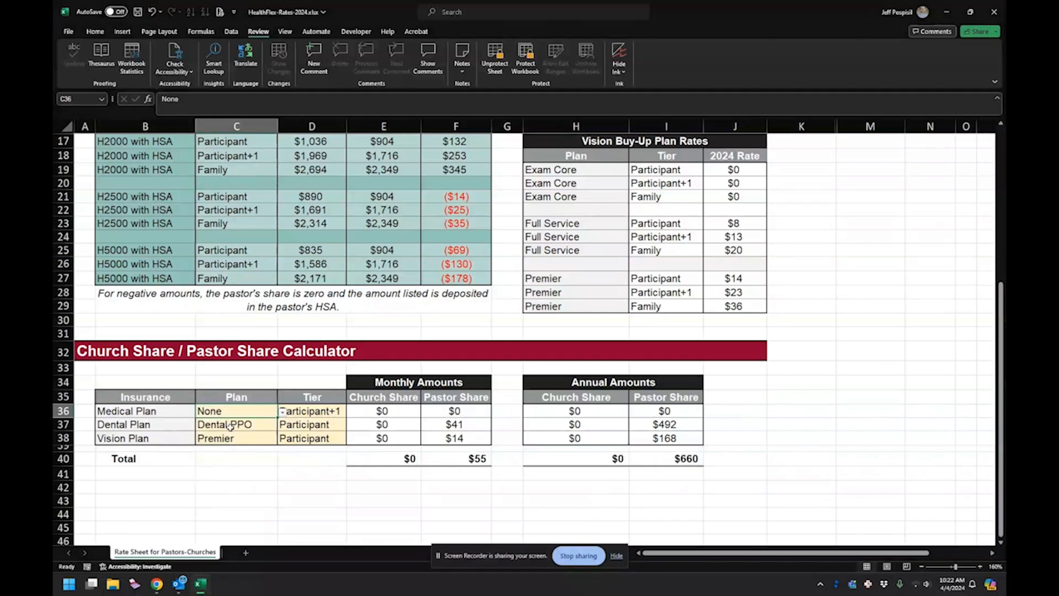
{"action": "left_click", "coordinate": [227, 425]}
{"action": "type", "text": "None"}
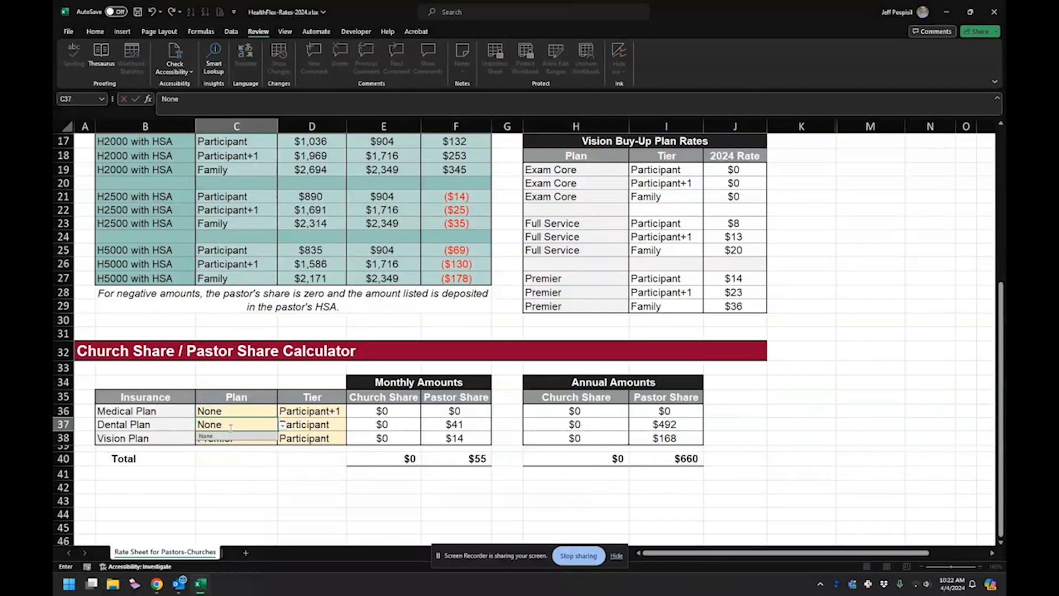
{"action": "key", "text": "Return"}
- Set the calculator's Vision Plan selection in C38 to None
{"action": "type", "text": "Non"}
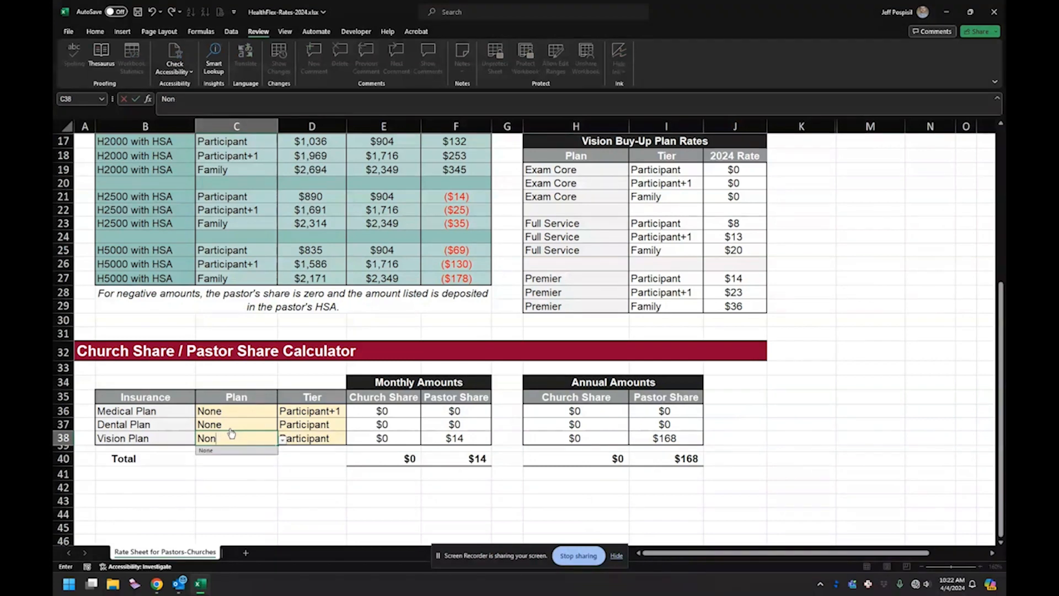
{"action": "type", "text": "o"}
{"action": "key", "text": "Return"}
{"action": "key", "text": "Return"}
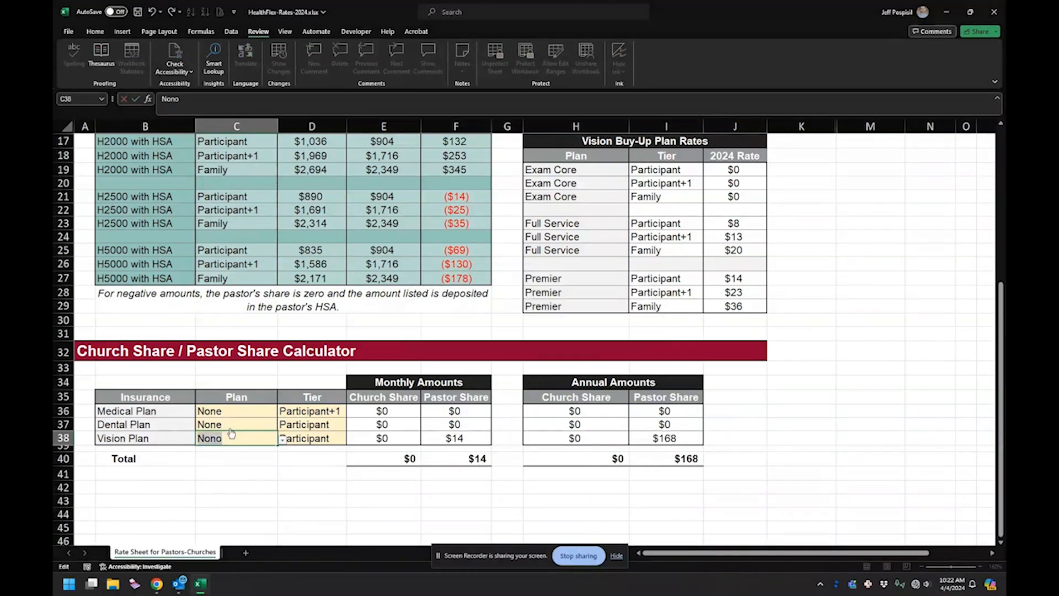
{"action": "type", "text": "m"}
{"action": "key", "text": "BackSpace"}
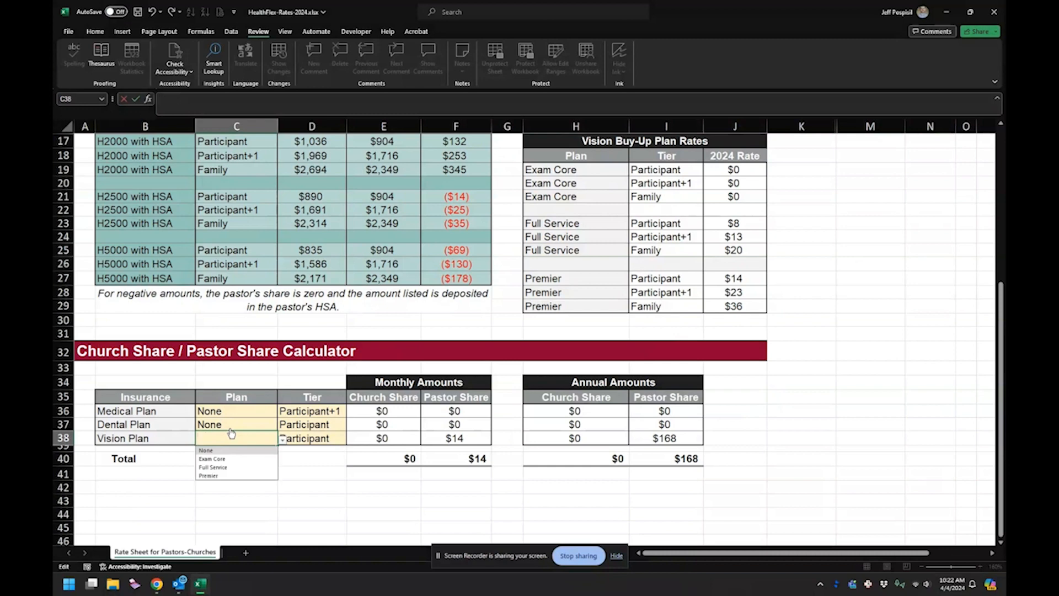
{"action": "left_click", "coordinate": [207, 451]}
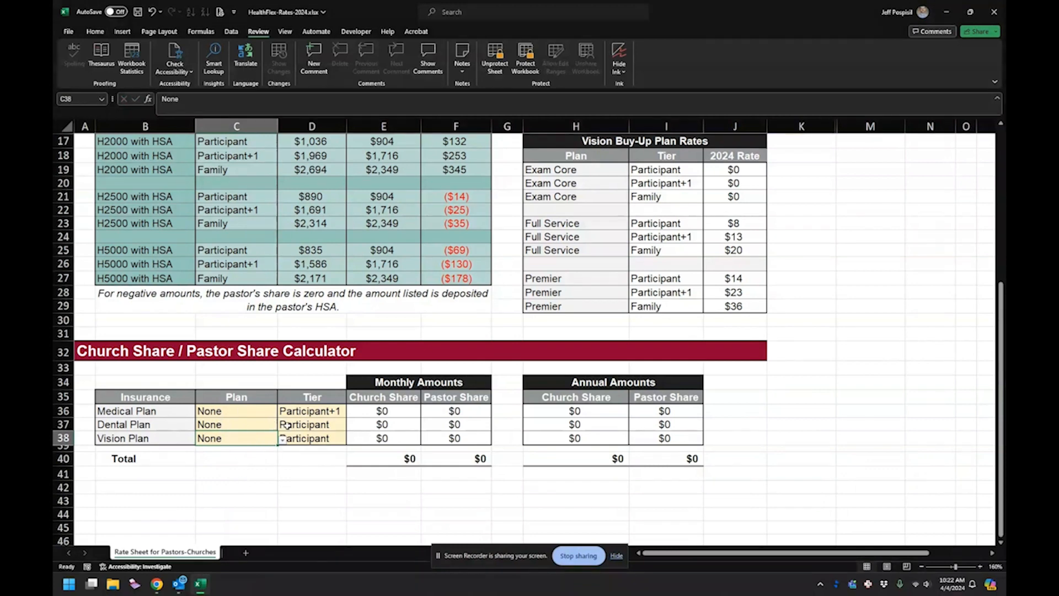
- Unprotect the worksheet, and protect it again without a password, allowing only cell selection
{"action": "scroll", "coordinate": [463, 373], "scroll_direction": "up", "scroll_amount": 2}
{"action": "left_click", "coordinate": [648, 274]}
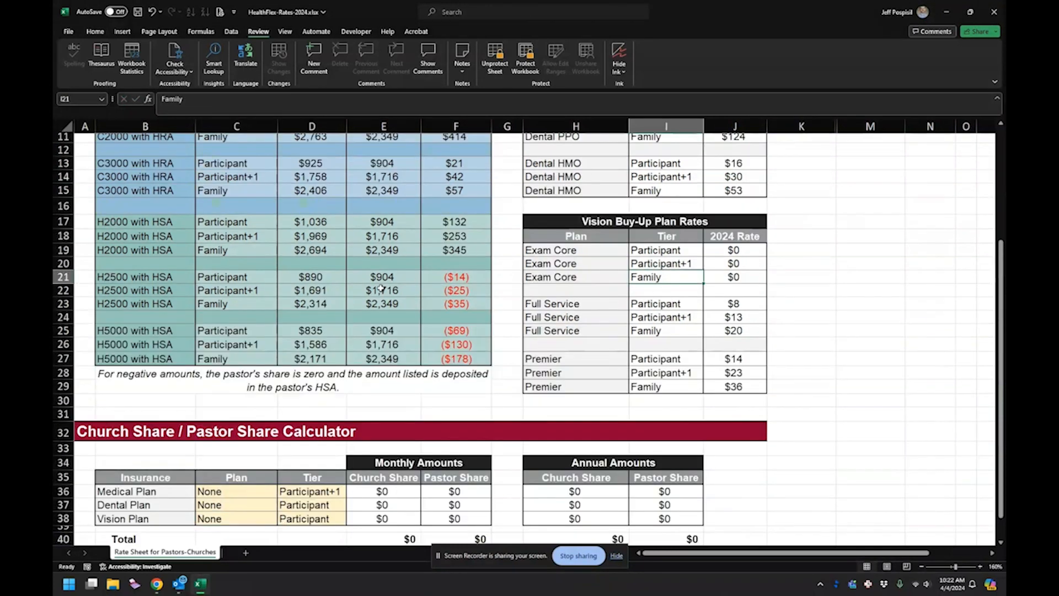
{"action": "scroll", "coordinate": [371, 224], "scroll_direction": "up", "scroll_amount": 4}
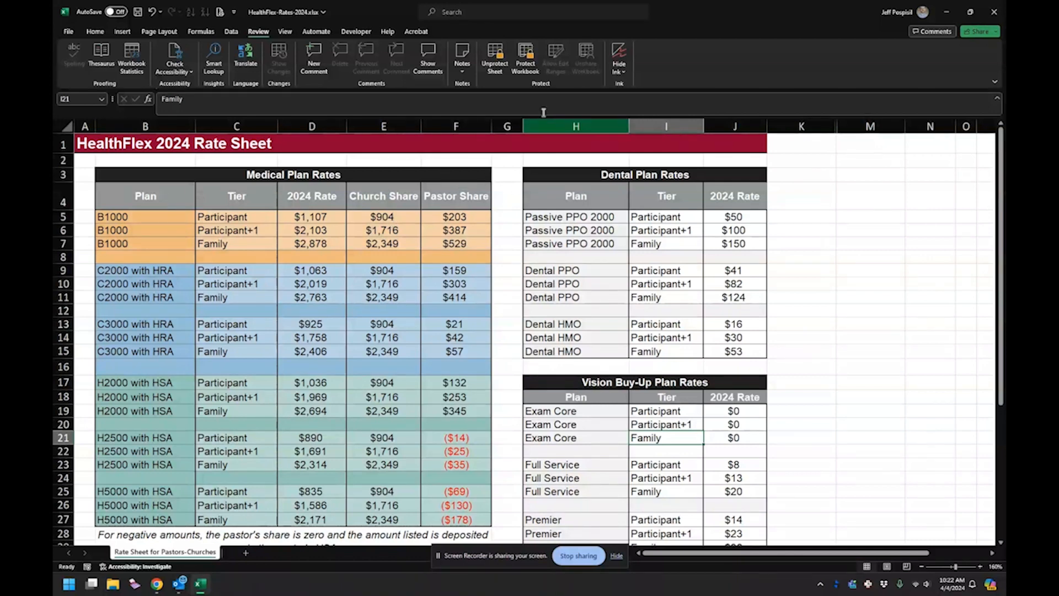
{"action": "left_click", "coordinate": [496, 57]}
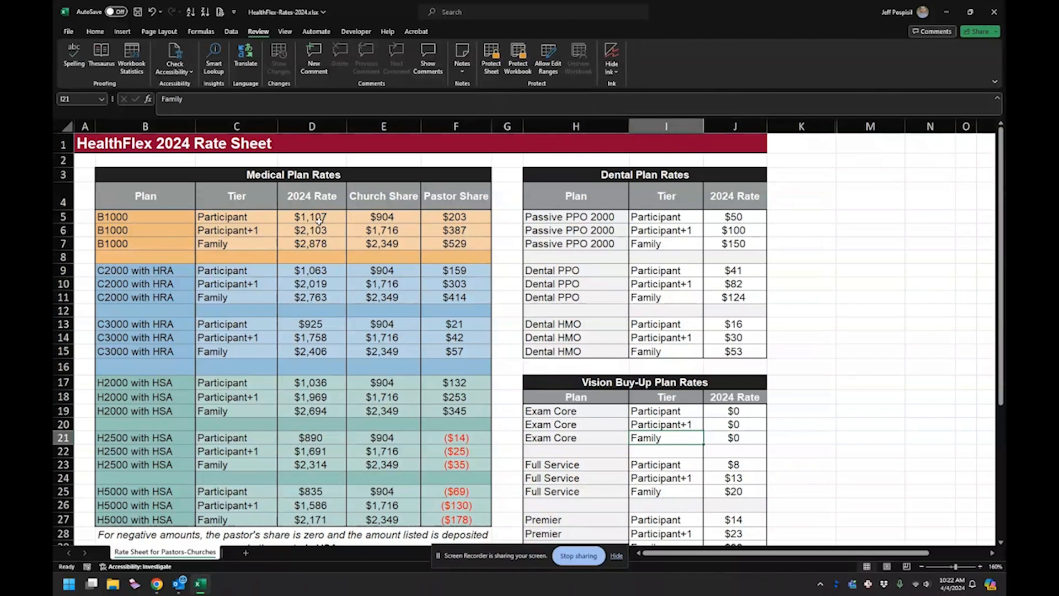
{"action": "left_click_drag", "start_coordinate": [319, 221], "coordinate": [318, 231]}
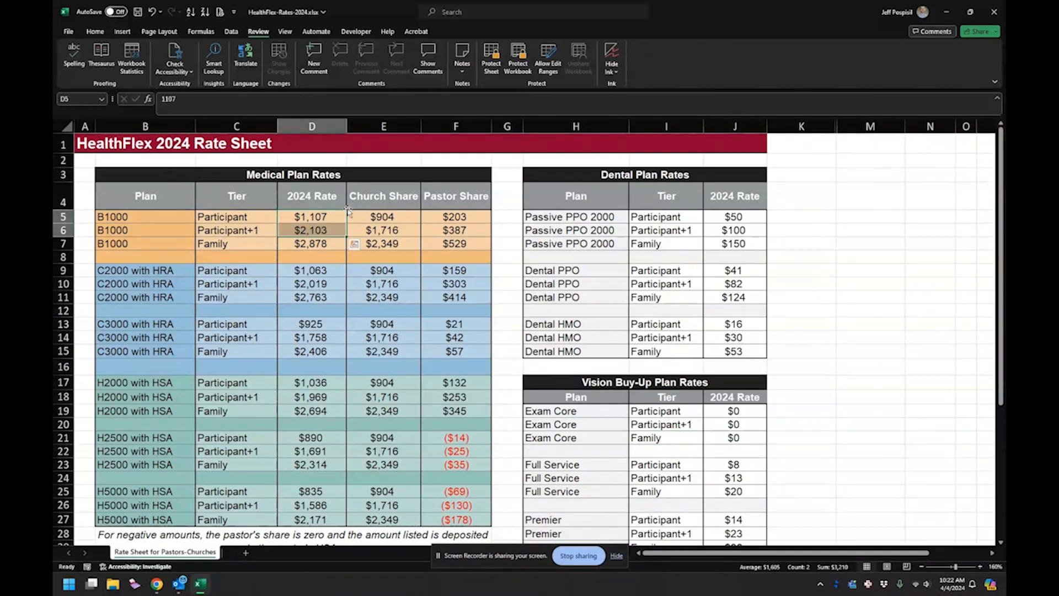
{"action": "left_click", "coordinate": [491, 59]}
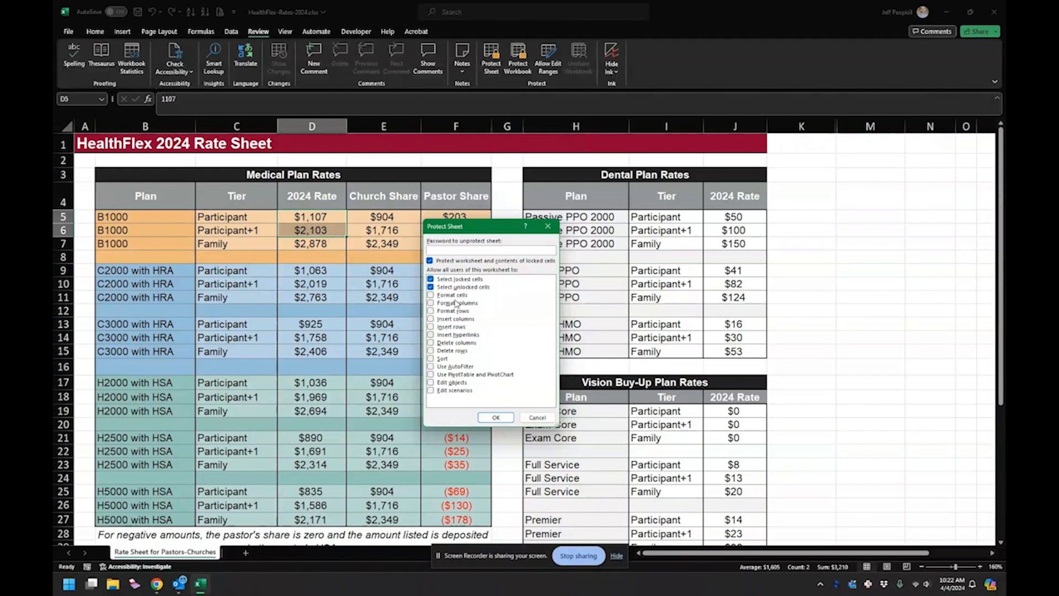
{"action": "left_click", "coordinate": [495, 417]}
- Try to set the font size of the Medical Plan's tier cell D36 to 22 on the protected sheet
{"action": "scroll", "coordinate": [395, 352], "scroll_direction": "down", "scroll_amount": 1}
{"action": "scroll", "coordinate": [395, 352], "scroll_direction": "down", "scroll_amount": 4}
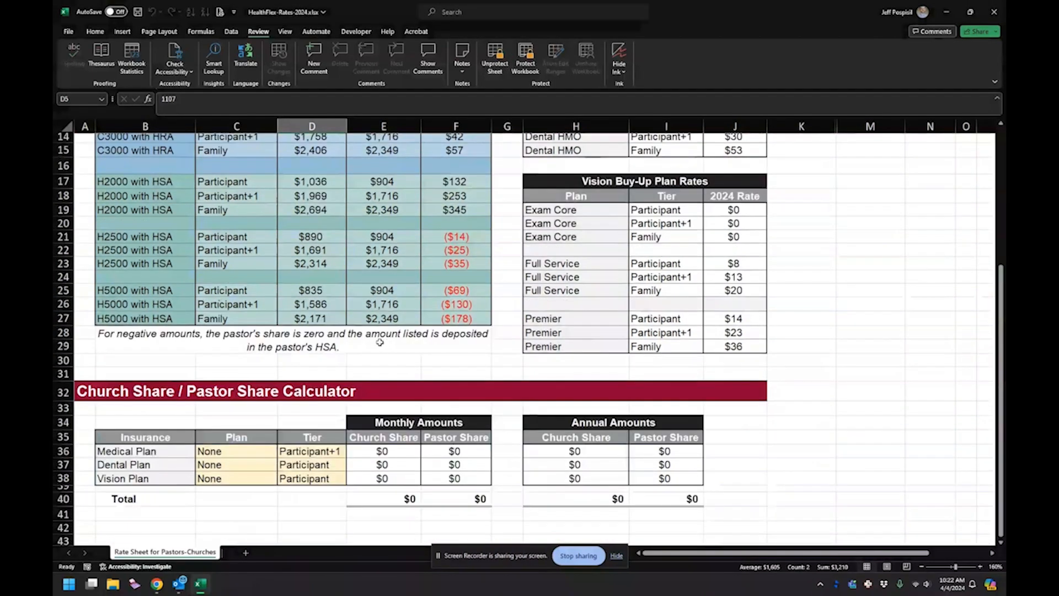
{"action": "scroll", "coordinate": [395, 352], "scroll_direction": "up", "scroll_amount": 5}
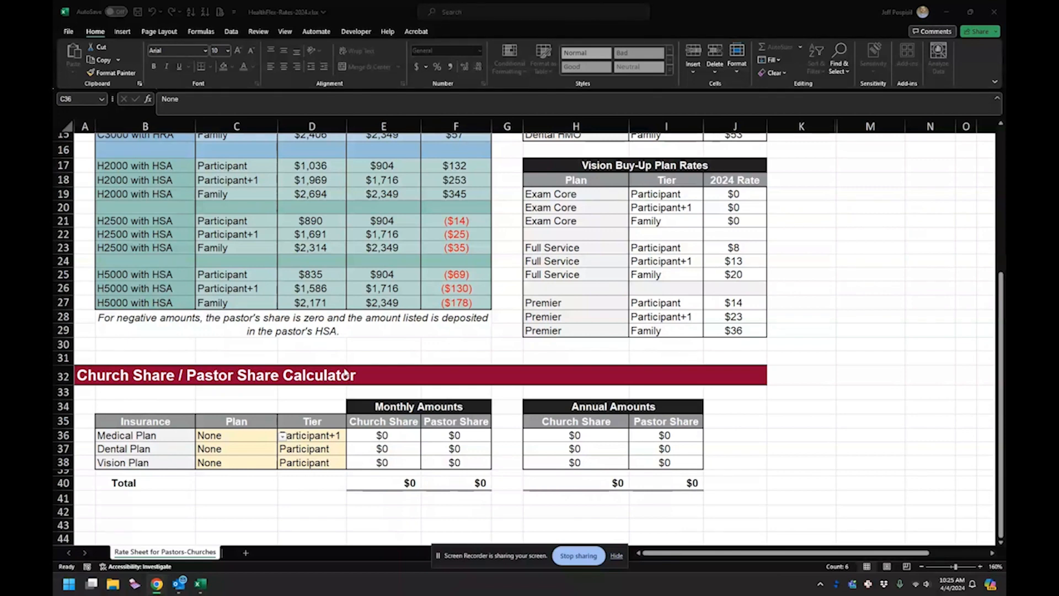
{"action": "left_click", "coordinate": [300, 435]}
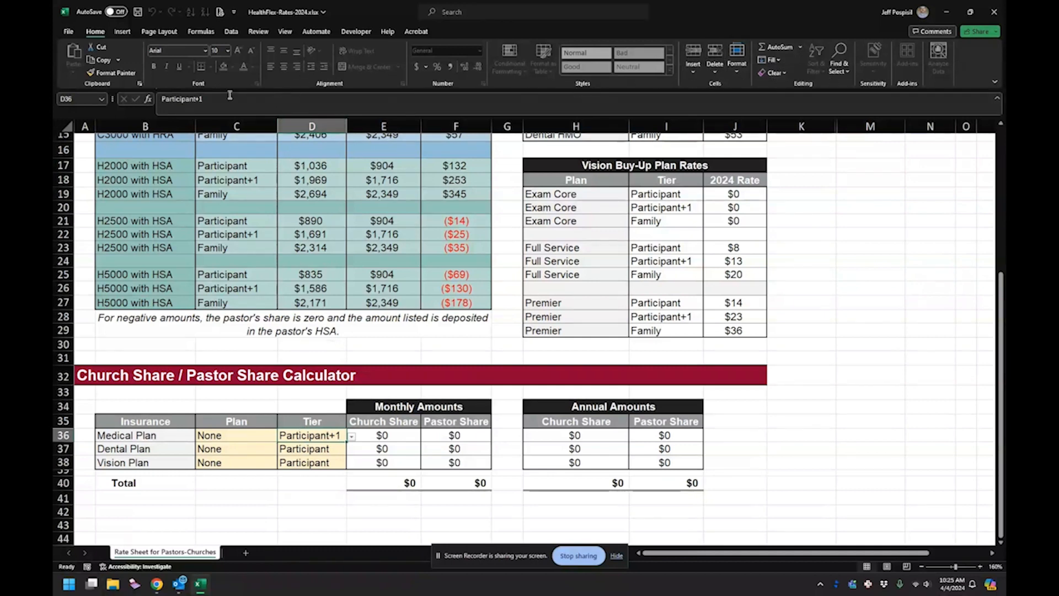
{"action": "left_click", "coordinate": [228, 51]}
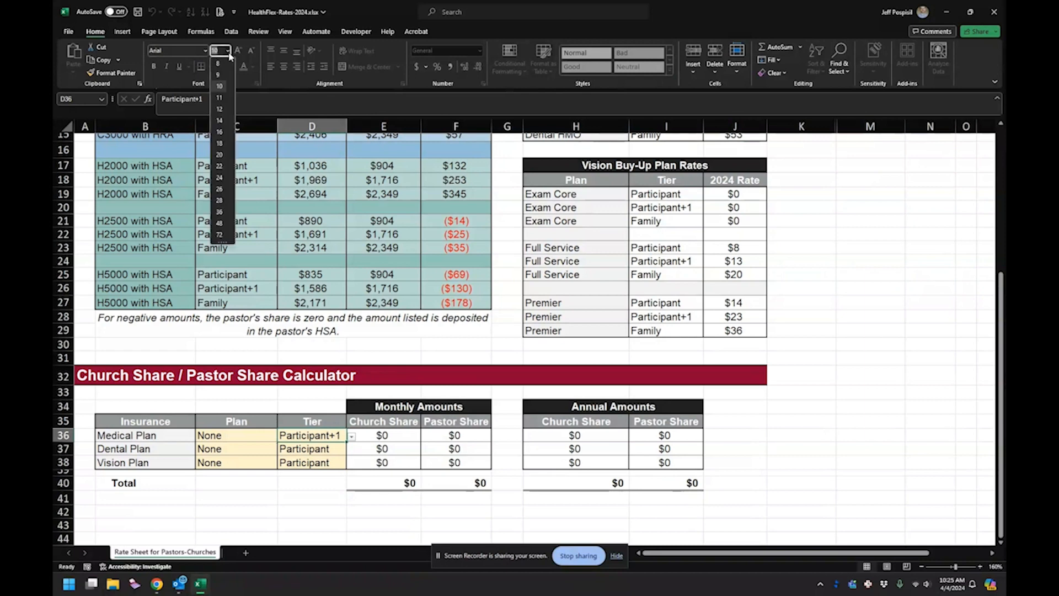
{"action": "left_click", "coordinate": [223, 169]}
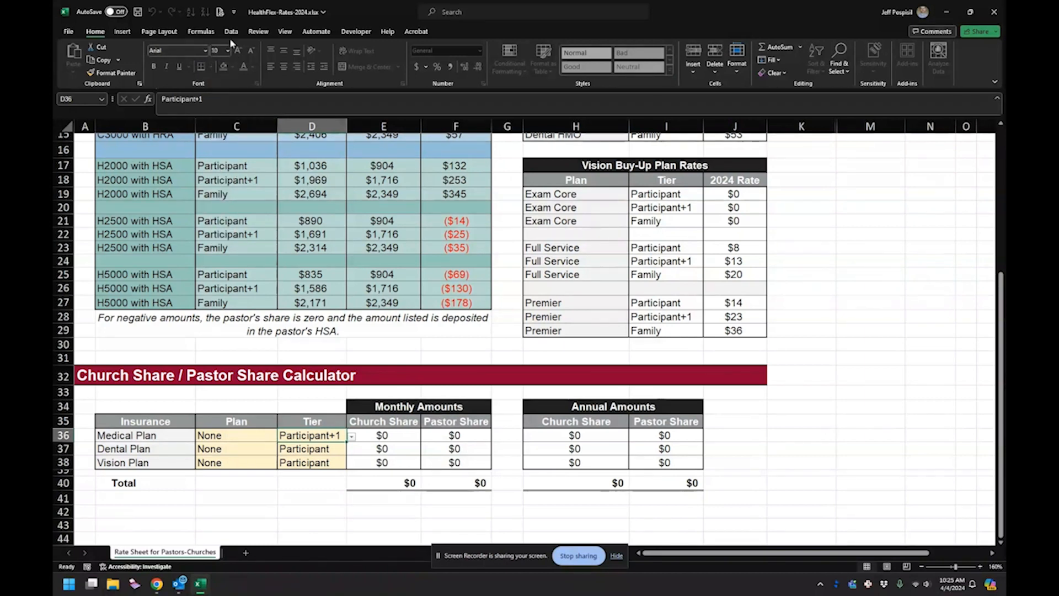
{"action": "left_click", "coordinate": [297, 451]}
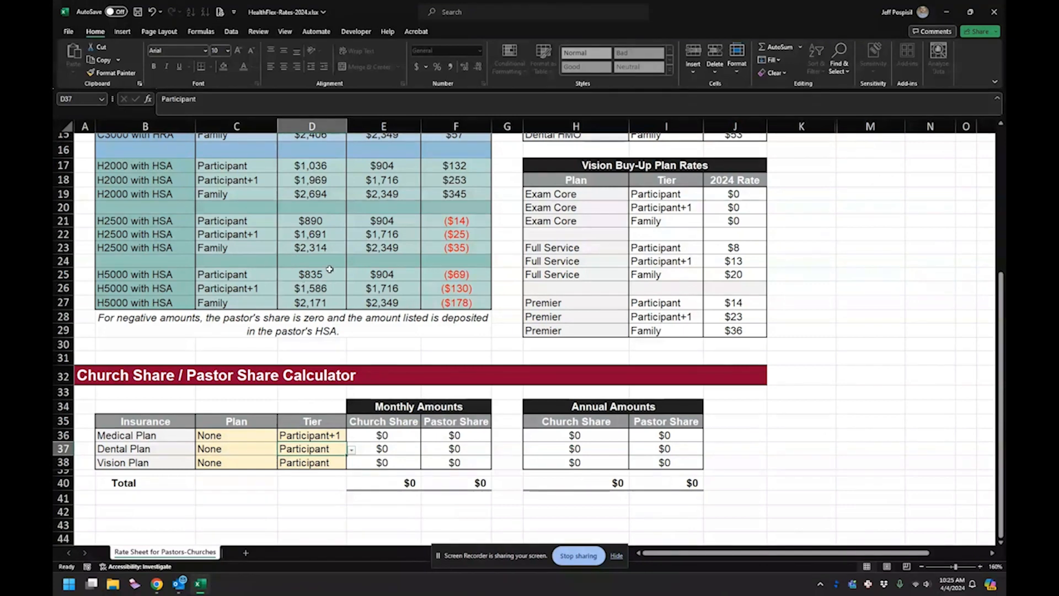
- Try to unhide column L between columns K and M on the protected sheet
{"action": "left_click", "coordinate": [801, 248]}
{"action": "left_click_drag", "start_coordinate": [815, 127], "coordinate": [846, 128]}
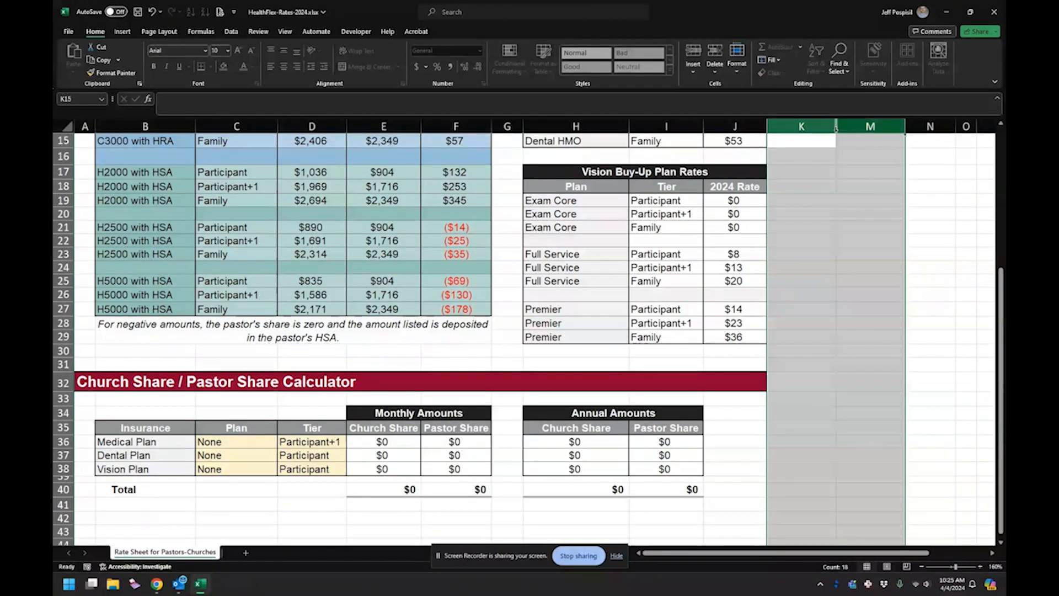
{"action": "left_click", "coordinate": [838, 129]}
{"action": "left_click_drag", "start_coordinate": [826, 130], "coordinate": [843, 130]}
{"action": "right_click", "coordinate": [845, 133]}
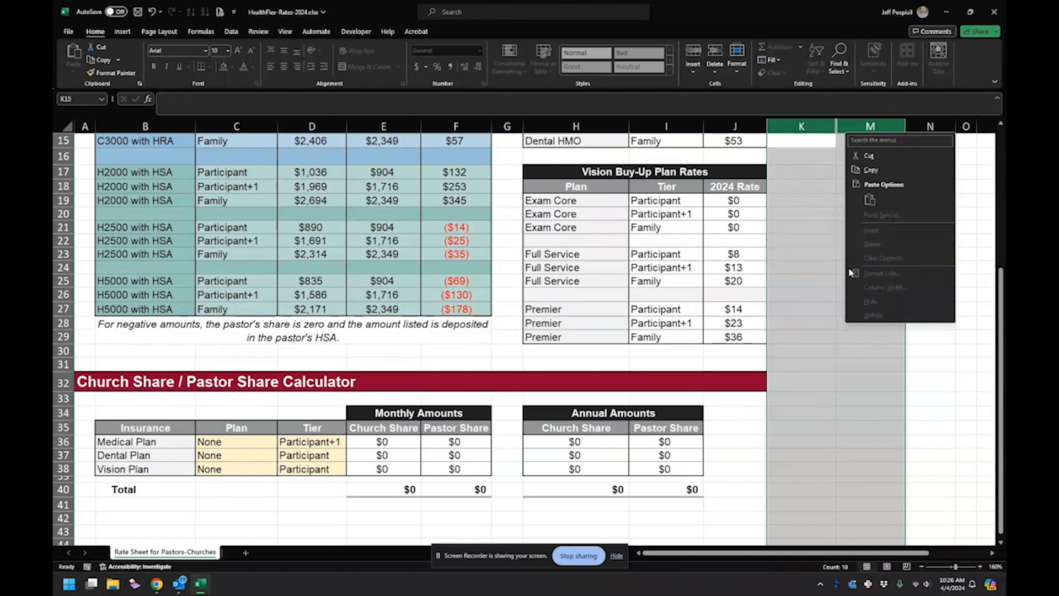
{"action": "key", "text": "Escape"}
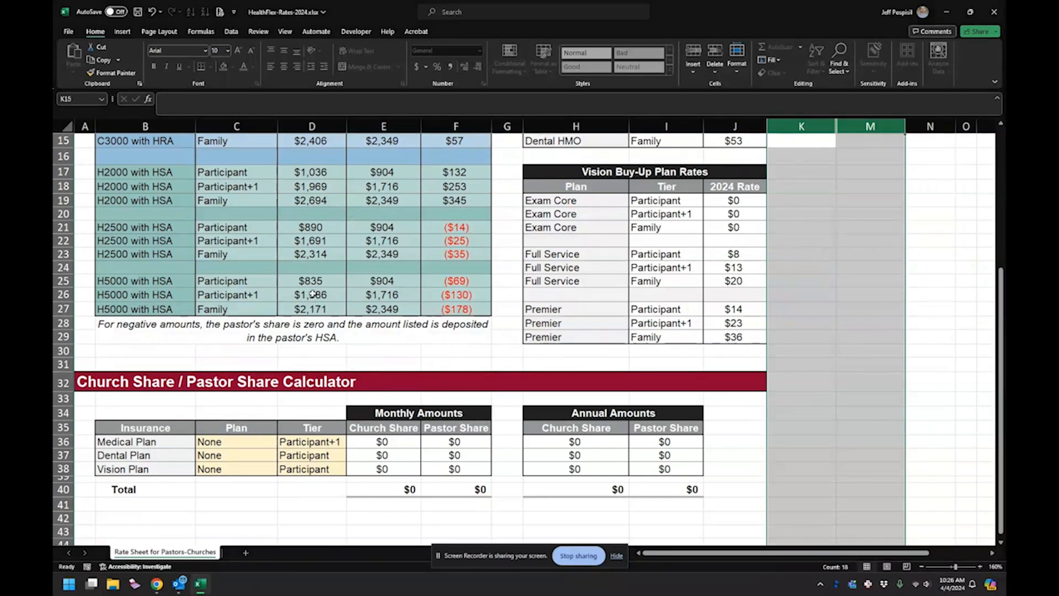
{"action": "left_click", "coordinate": [252, 442]}
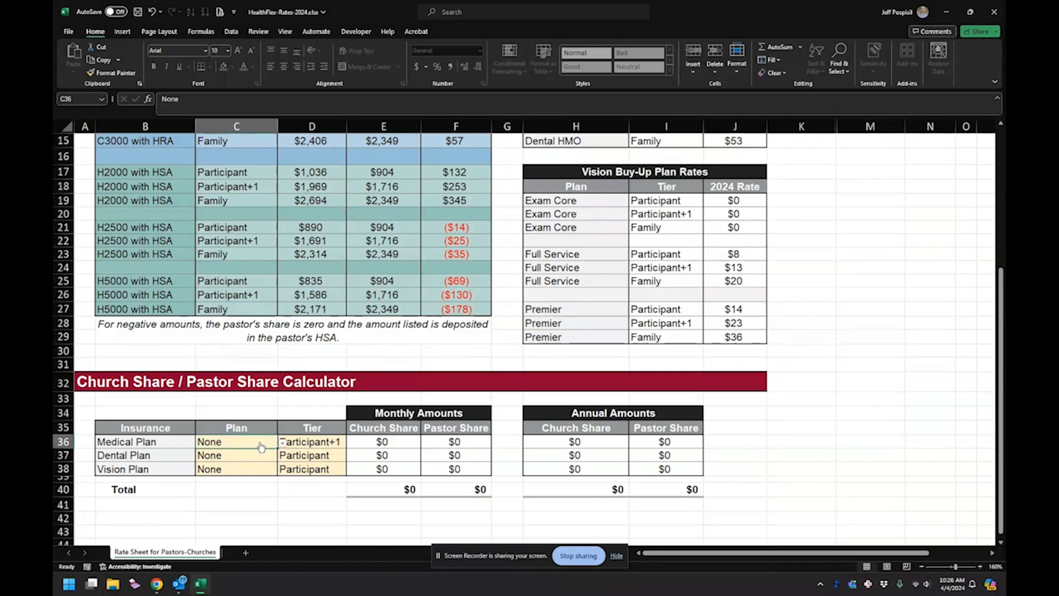